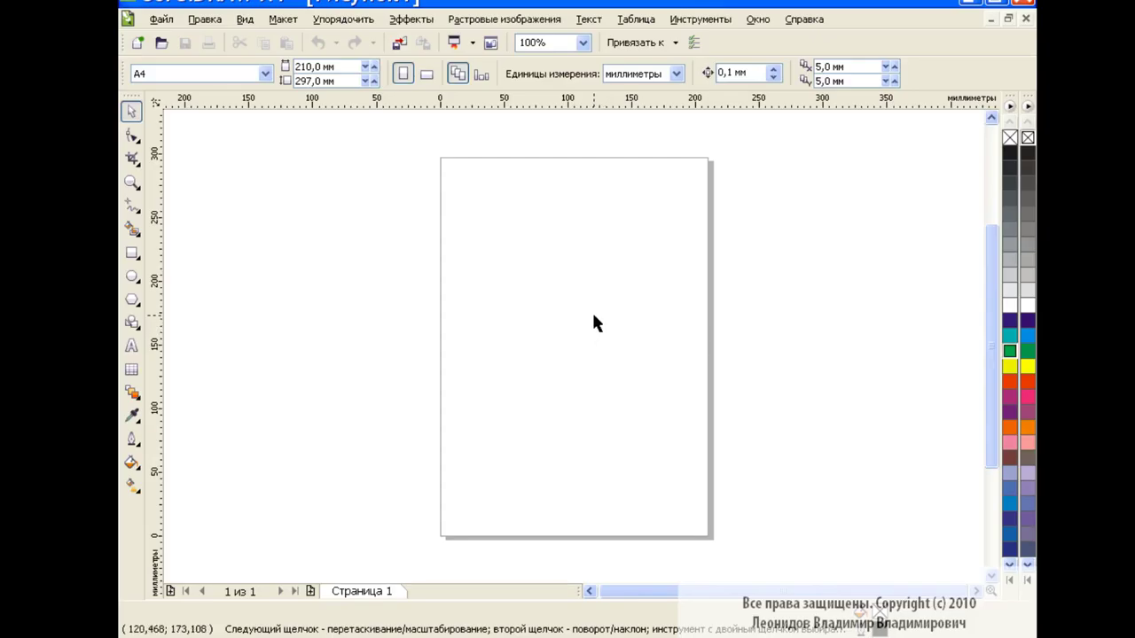
# Draw a tall ellipse, convert it to curves, and drag its nodes into a V-shaped petal.
pyautogui.press('F7')
pyautogui.moveTo(559, 221); pyautogui.dragTo(632, 450)
pyautogui.hotkey('ctrl', 'q')
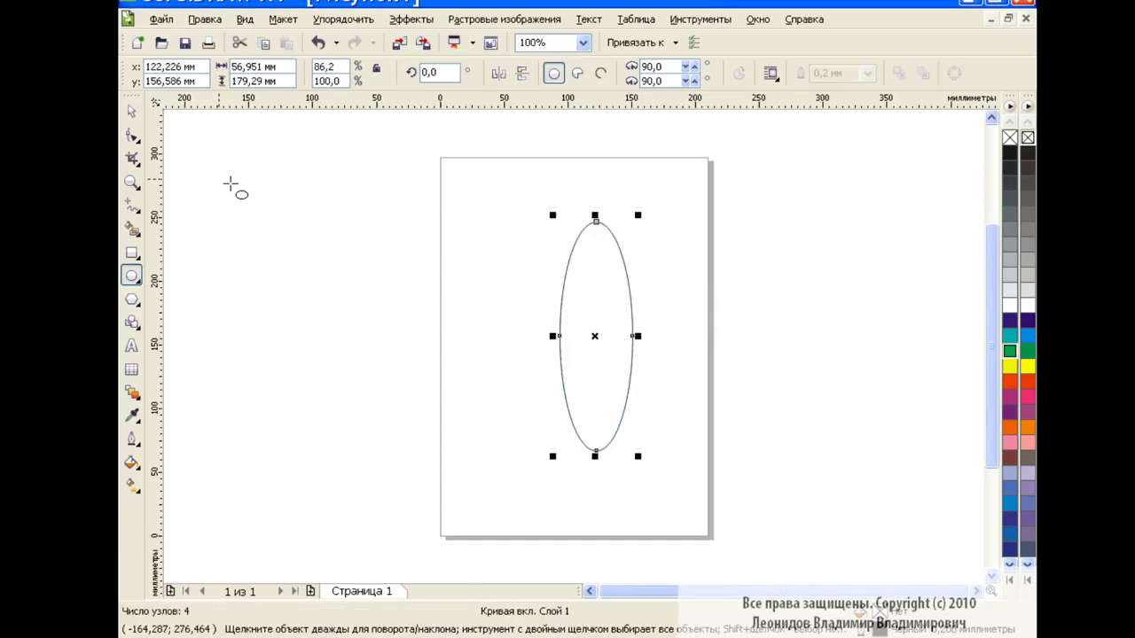
pyautogui.press('F10')
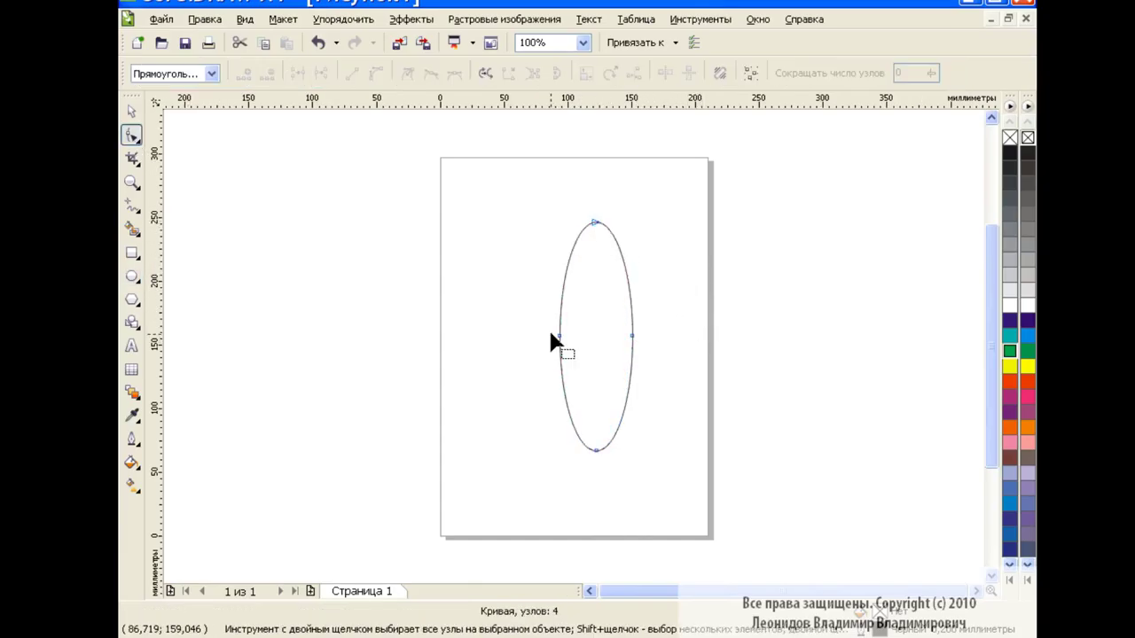
pyautogui.moveTo(549, 329); pyautogui.dragTo(700, 368)
pyautogui.moveTo(632, 335); pyautogui.dragTo(632, 265)
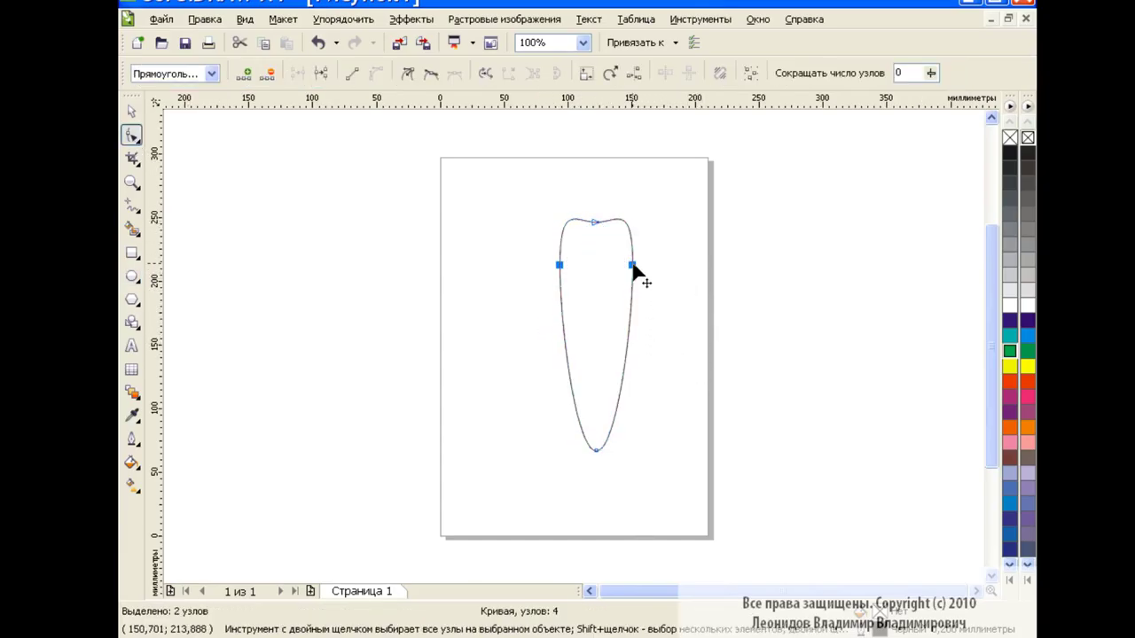
pyautogui.moveTo(596, 222); pyautogui.dragTo(595, 331)
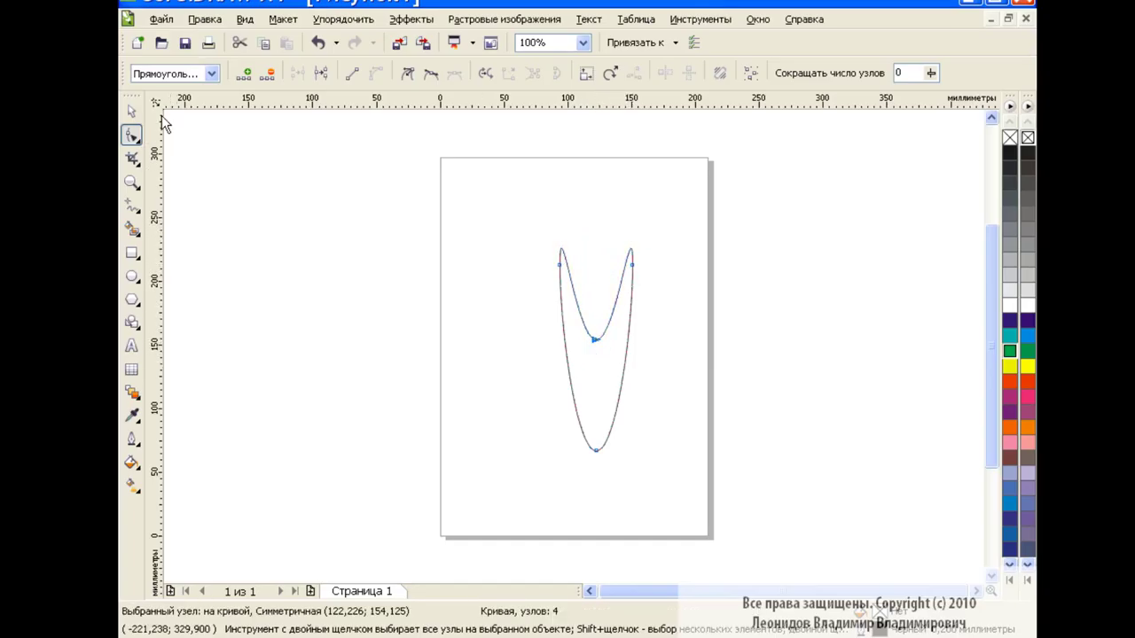
# Shrink the V-shaped curve and move it up near the top of the page.
pyautogui.click(131, 111)
pyautogui.moveTo(596, 353); pyautogui.dragTo(580, 260)
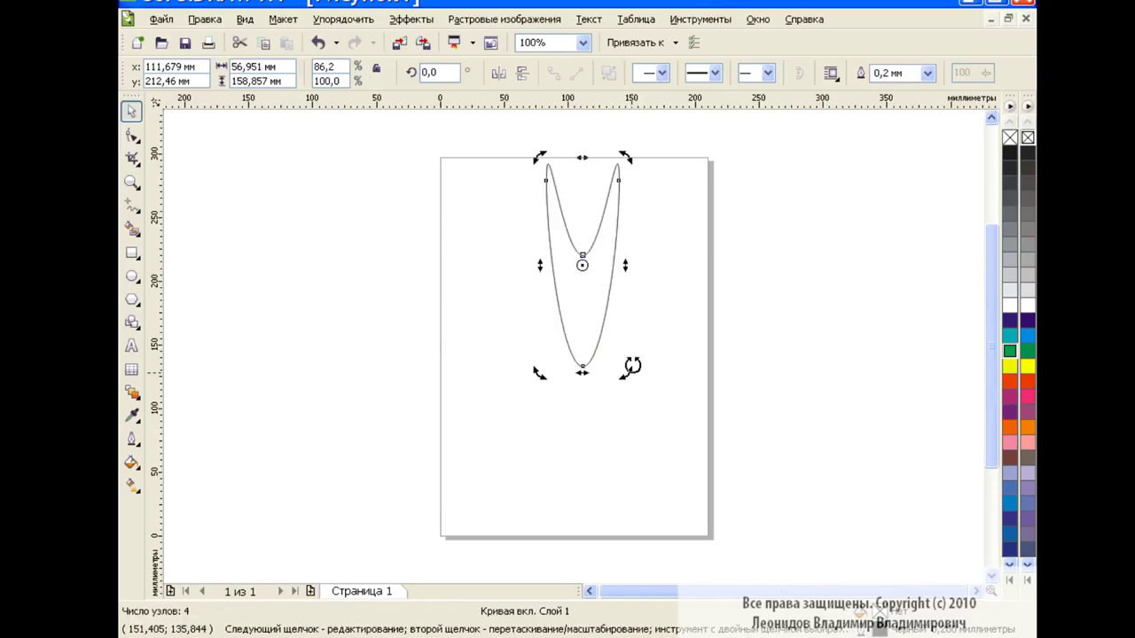
pyautogui.moveTo(626, 372); pyautogui.dragTo(601, 306)
pyautogui.moveTo(566, 247); pyautogui.dragTo(575, 249)
pyautogui.click(674, 275)
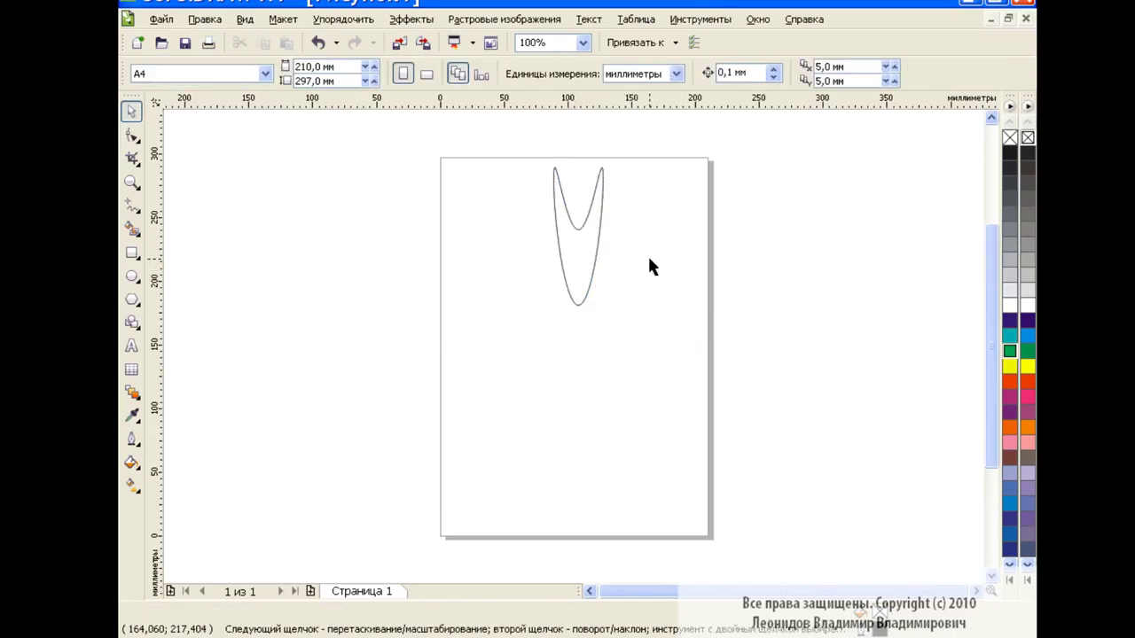
# Show the Transformations docker on its Rotation (Поворот) tab via Окно > Окна настройки.
pyautogui.click(758, 19)
pyautogui.moveTo(808, 171)
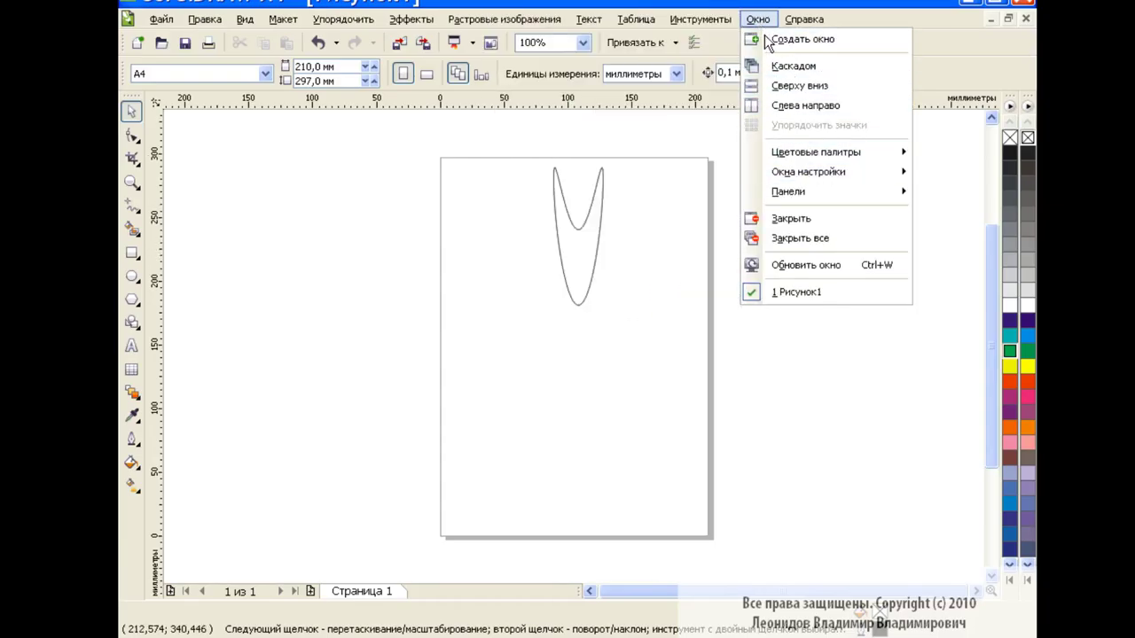
pyautogui.moveTo(556, 361)
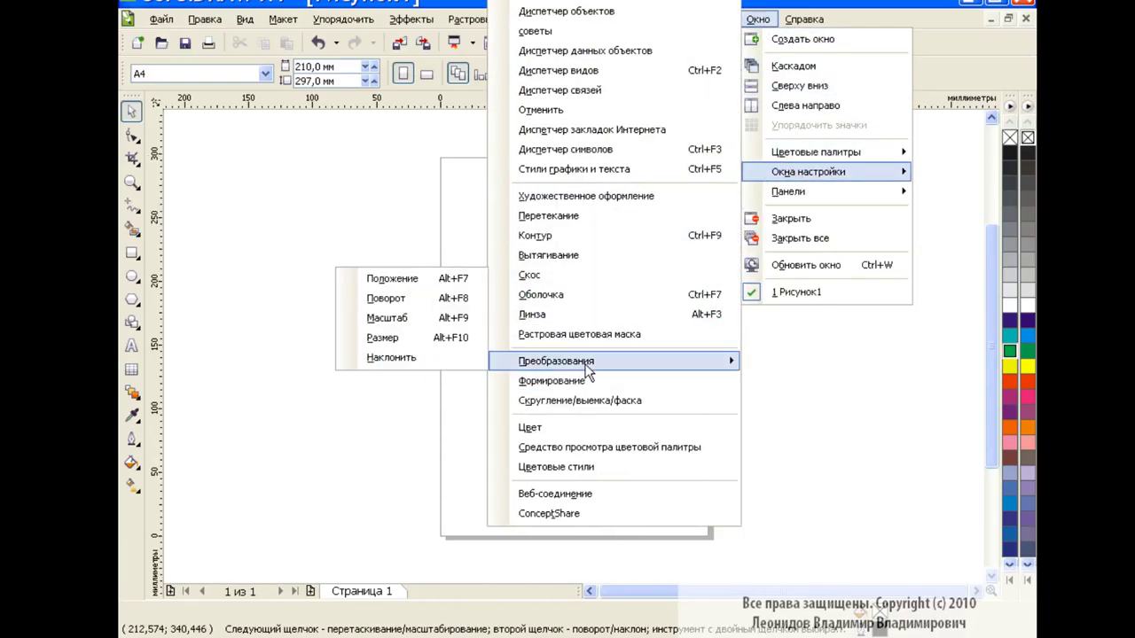
pyautogui.click(386, 297)
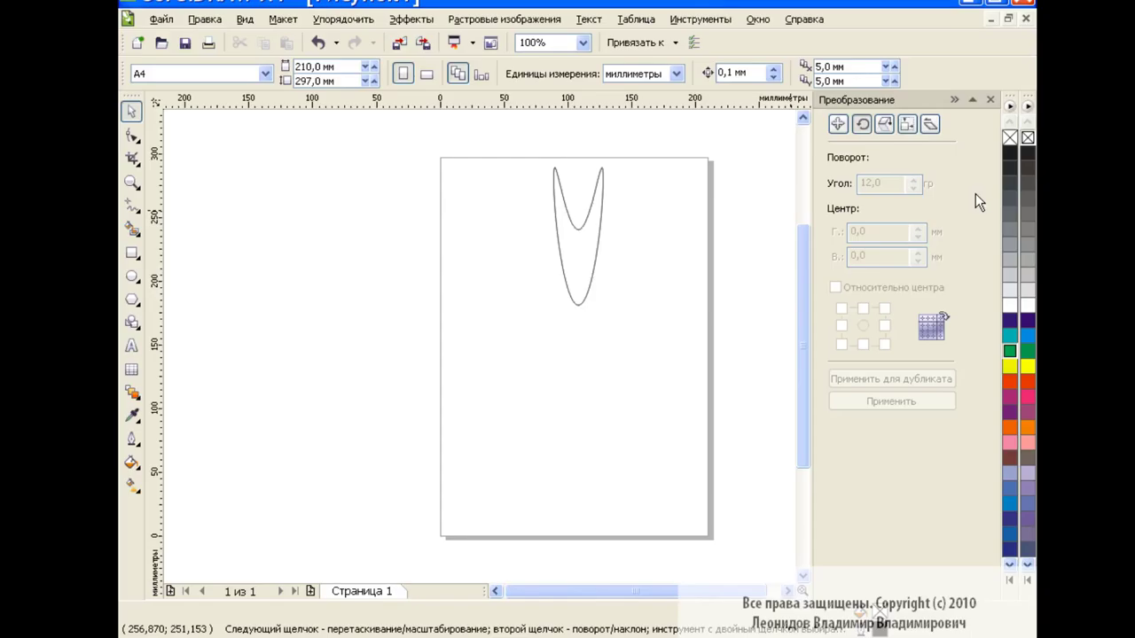
# Select the V petal and set the rotation angle (Угол) to 12°.
pyautogui.moveTo(578, 233); pyautogui.dragTo(581, 250)
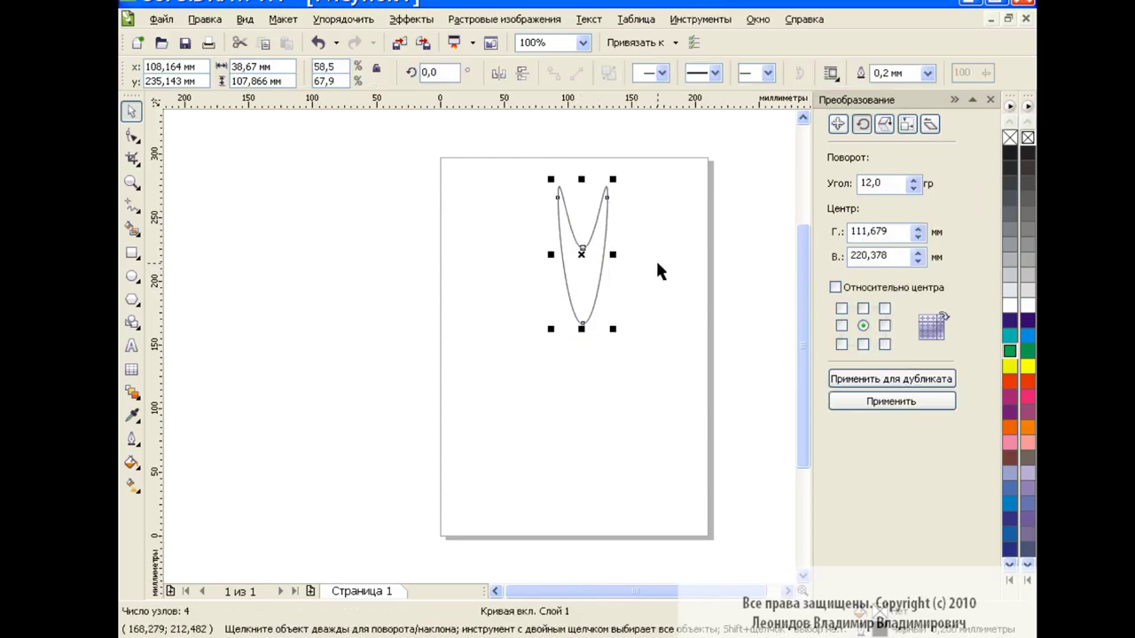
pyautogui.click(658, 270)
pyautogui.click(571, 256)
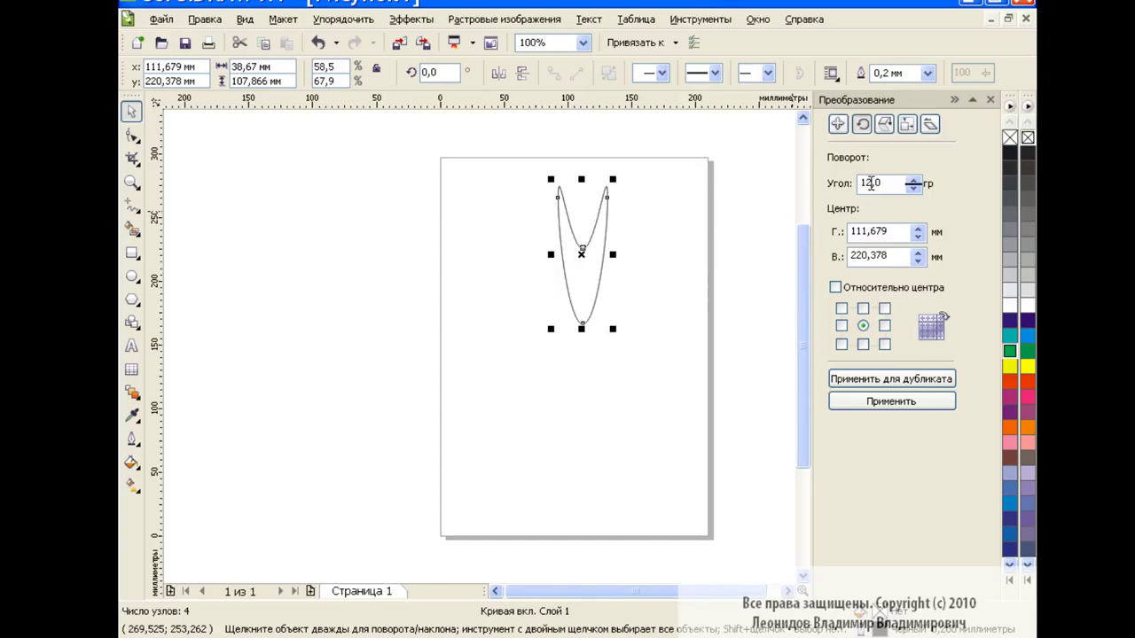
pyautogui.doubleClick(872, 184)
pyautogui.click(880, 184)
# Apply 12° rotated duplicates until 30 petals close the circle, then select them all.
pyautogui.click(890, 378)
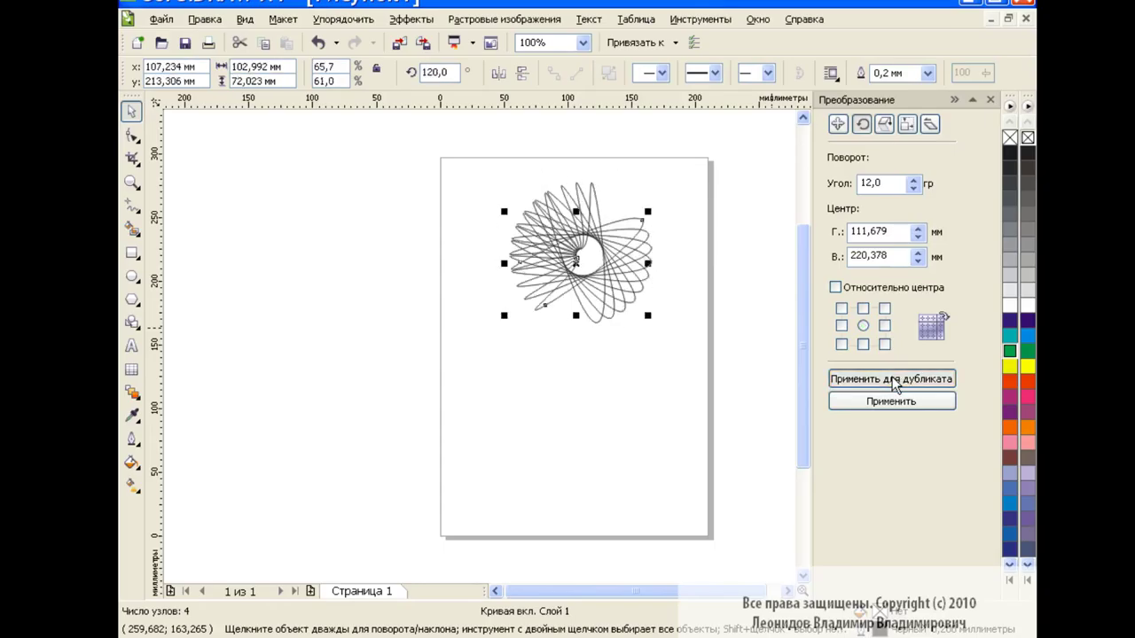
pyautogui.click(893, 381)
pyautogui.click(893, 380)
pyautogui.click(892, 377)
pyautogui.click(892, 377)
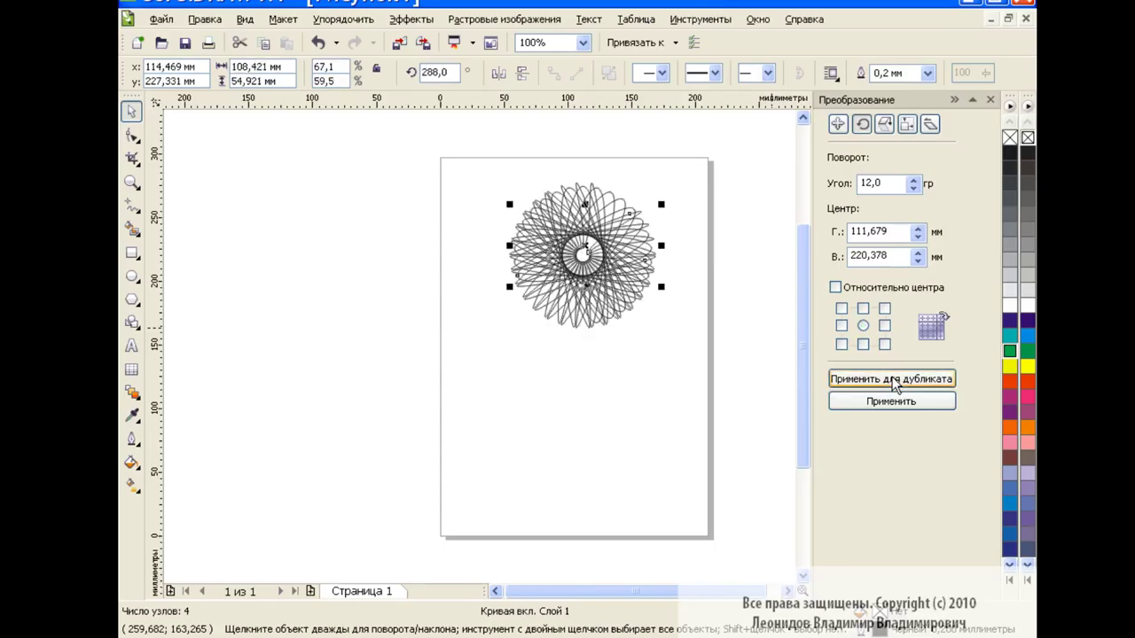
pyautogui.click(892, 377)
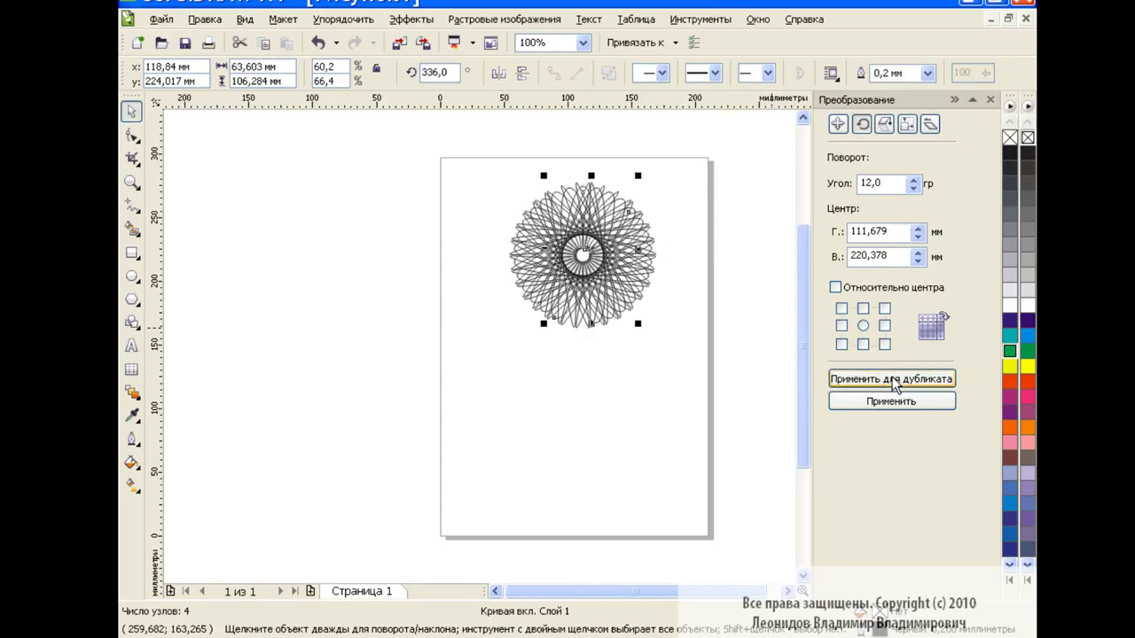
pyautogui.click(760, 384)
pyautogui.hotkey('ctrl', 'a')
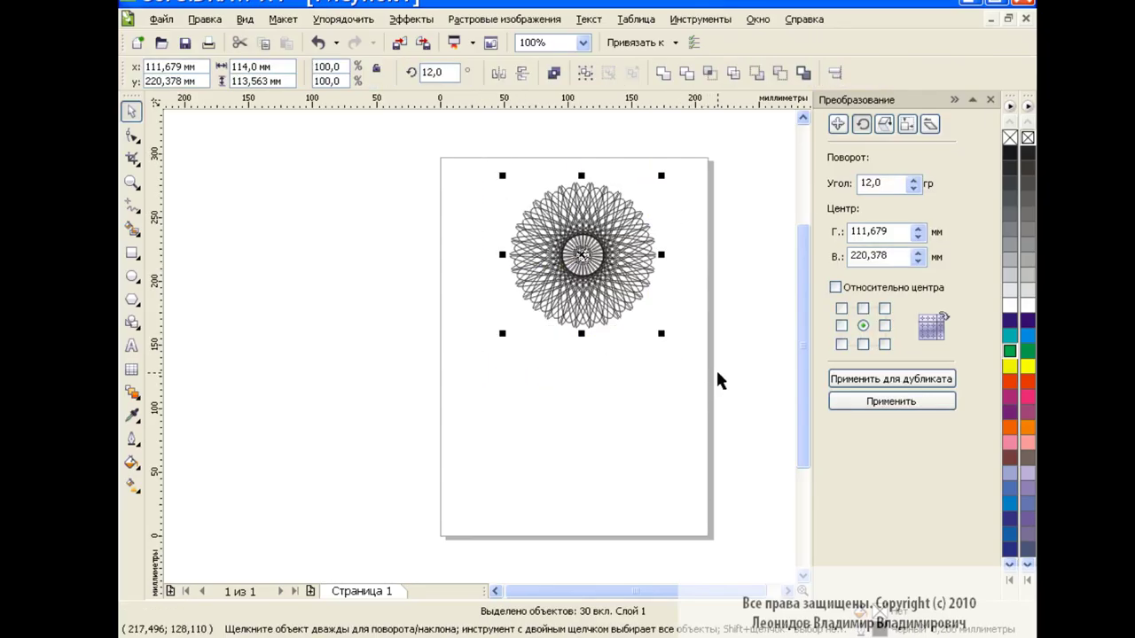
# Give the rosette a red-orange uniform fill and remove its outline.
pyautogui.click(132, 462)
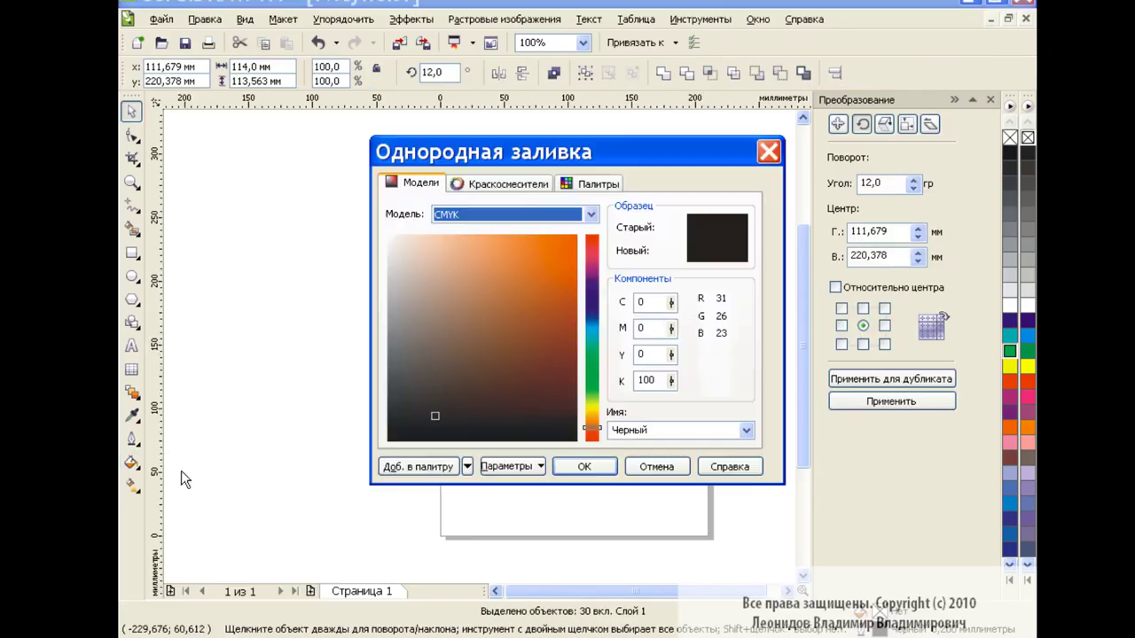
pyautogui.click(544, 263)
pyautogui.click(584, 466)
pyautogui.rightClick(1010, 137)
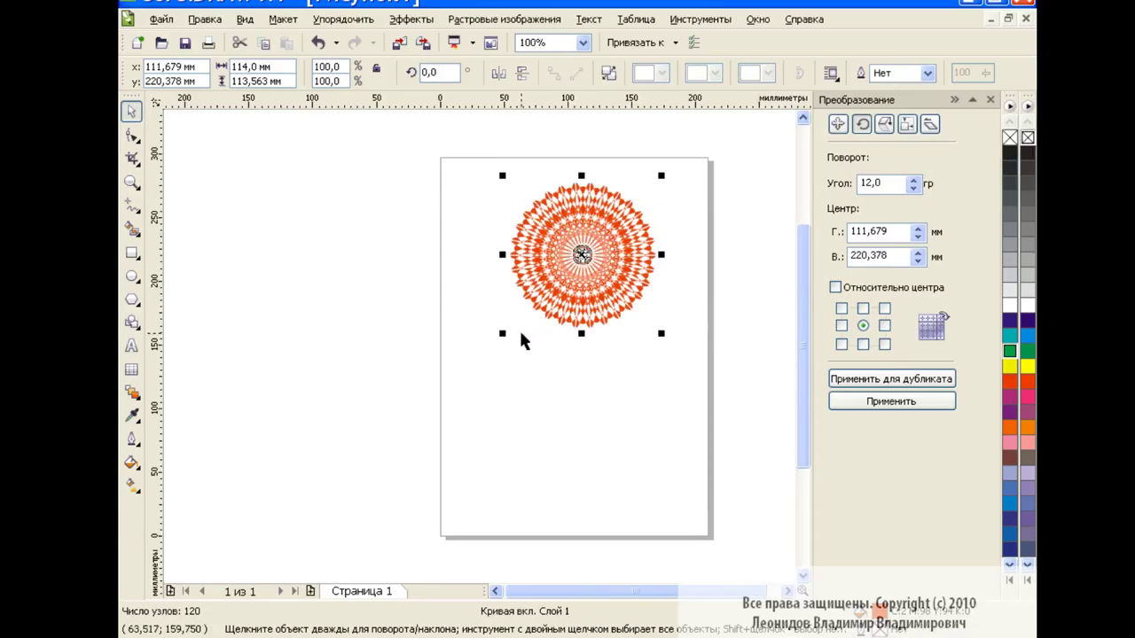
# Shrink the rosette and park it off-page at the top-left of the canvas.
pyautogui.moveTo(519, 328)
pyautogui.mouseDown()
pyautogui.moveTo(280, 479)
pyautogui.moveTo(349, 486)
pyautogui.moveTo(535, 306)
pyautogui.mouseUp()
pyautogui.moveTo(601, 239); pyautogui.dragTo(247, 175)
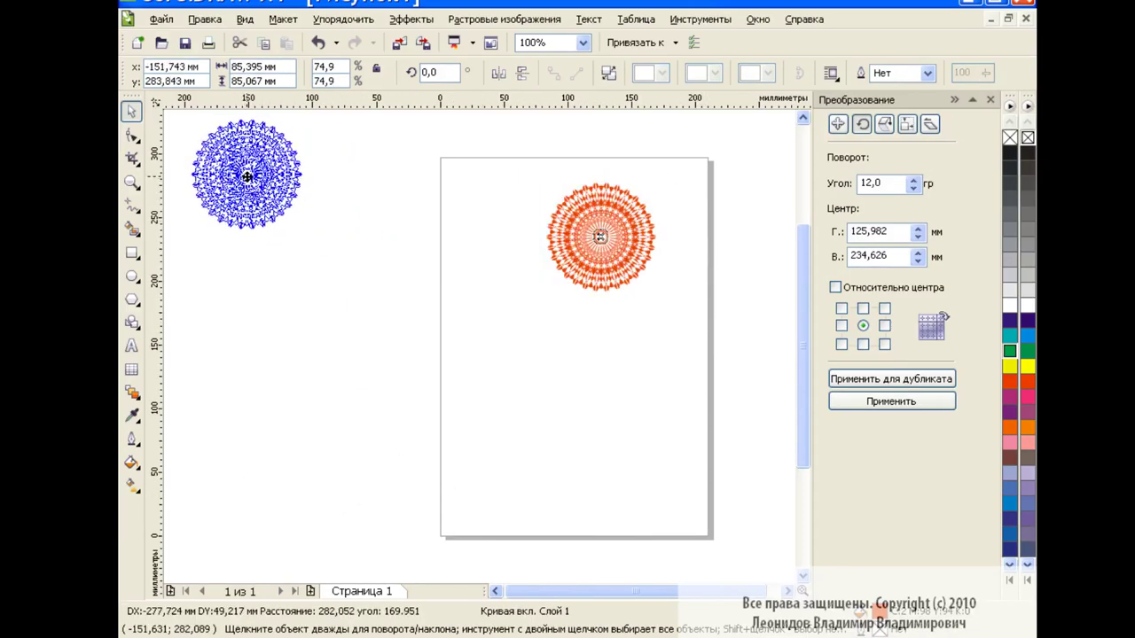
pyautogui.click(599, 289)
pyautogui.click(132, 276)
# Draw a tall ellipse, convert it to curves, and pinch its right side inward.
pyautogui.moveTo(551, 230)
pyautogui.mouseDown()
pyautogui.moveTo(635, 429)
pyautogui.moveTo(620, 458)
pyautogui.mouseUp()
pyautogui.click(954, 72)
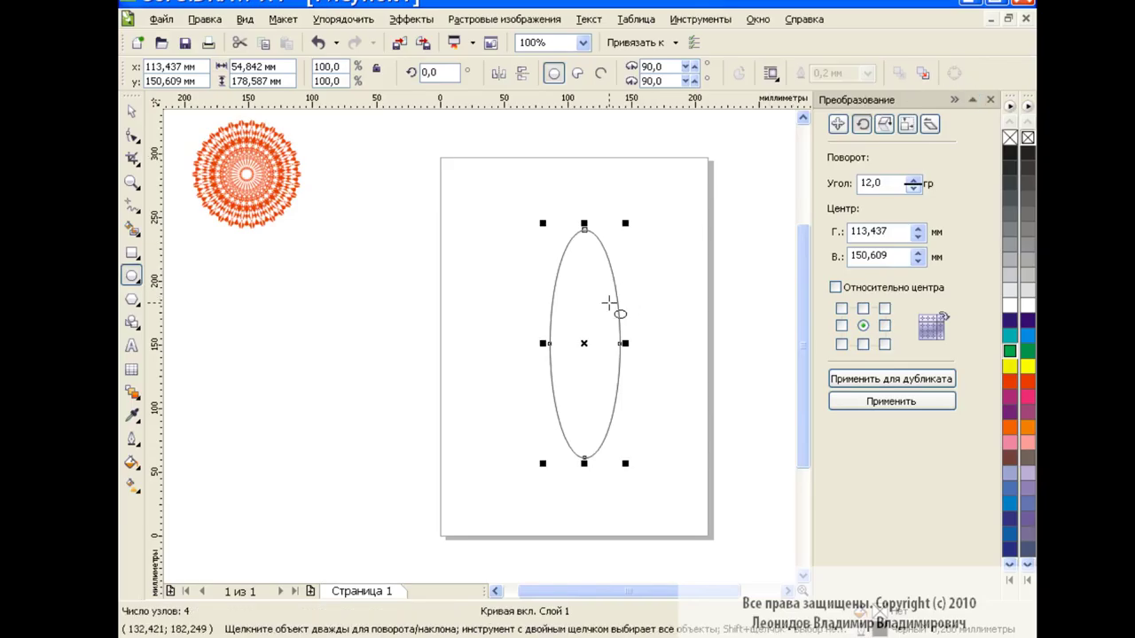
pyautogui.click(132, 135)
pyautogui.moveTo(446, 177); pyautogui.dragTo(653, 470)
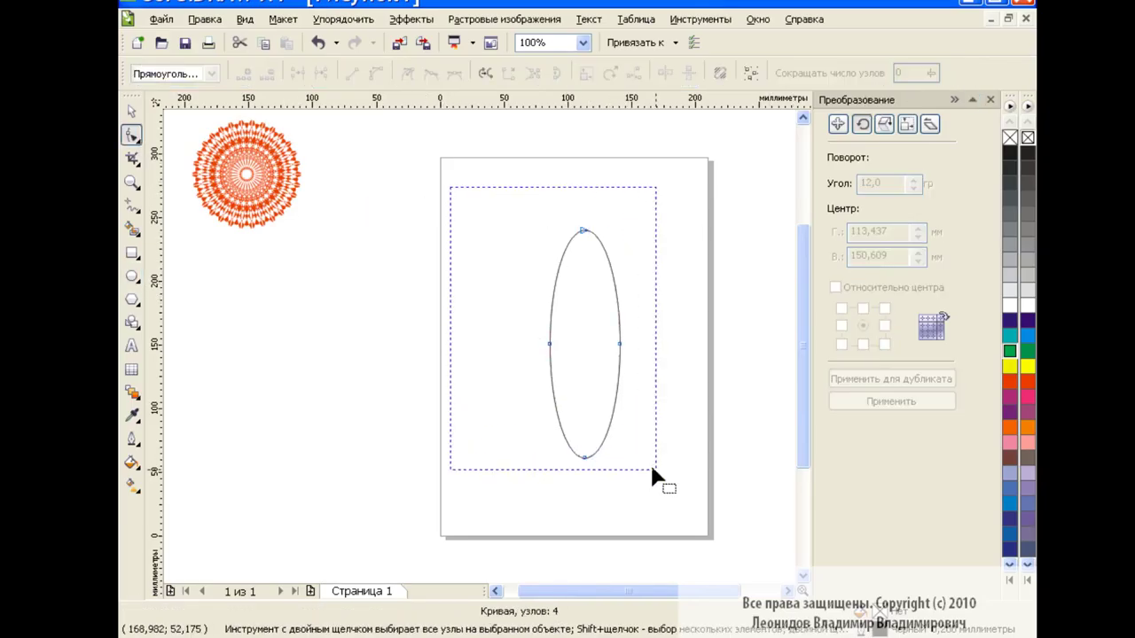
pyautogui.click(654, 289)
pyautogui.moveTo(620, 344); pyautogui.dragTo(602, 362)
pyautogui.moveTo(602, 301)
pyautogui.mouseDown()
pyautogui.moveTo(567, 323)
pyautogui.moveTo(615, 365)
pyautogui.mouseUp()
pyautogui.moveTo(606, 413); pyautogui.dragTo(619, 422)
pyautogui.moveTo(606, 351); pyautogui.dragTo(598, 359)
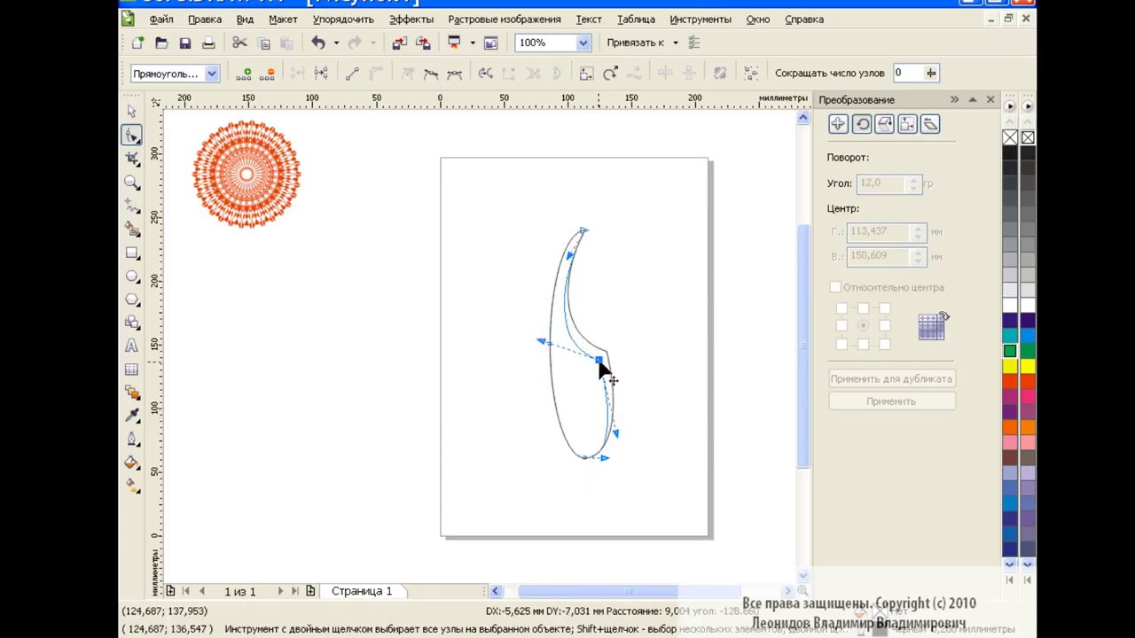
pyautogui.moveTo(614, 434); pyautogui.dragTo(539, 367)
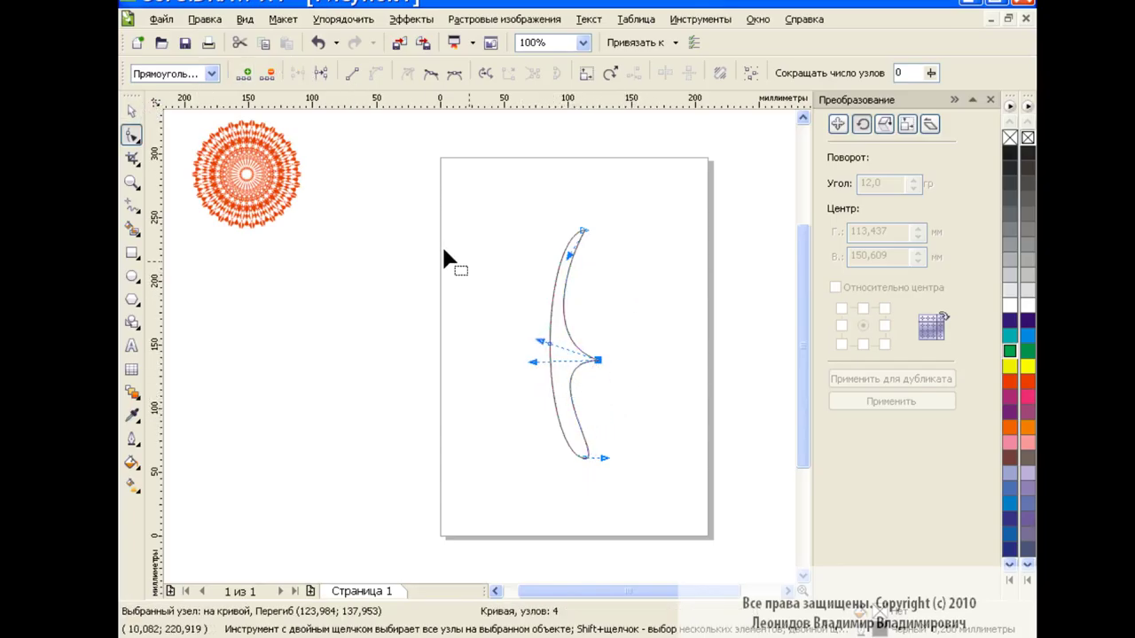
pyautogui.press('space')
# Duplicate the bent curve, mirror it horizontally, shift it right, and select both curves.
pyautogui.click(439, 341)
pyautogui.click(551, 347)
pyautogui.click(265, 43)
pyautogui.click(286, 43)
pyautogui.click(500, 73)
pyautogui.moveTo(575, 343); pyautogui.dragTo(608, 343)
pyautogui.click(667, 342)
pyautogui.moveTo(514, 194); pyautogui.dragTo(670, 485)
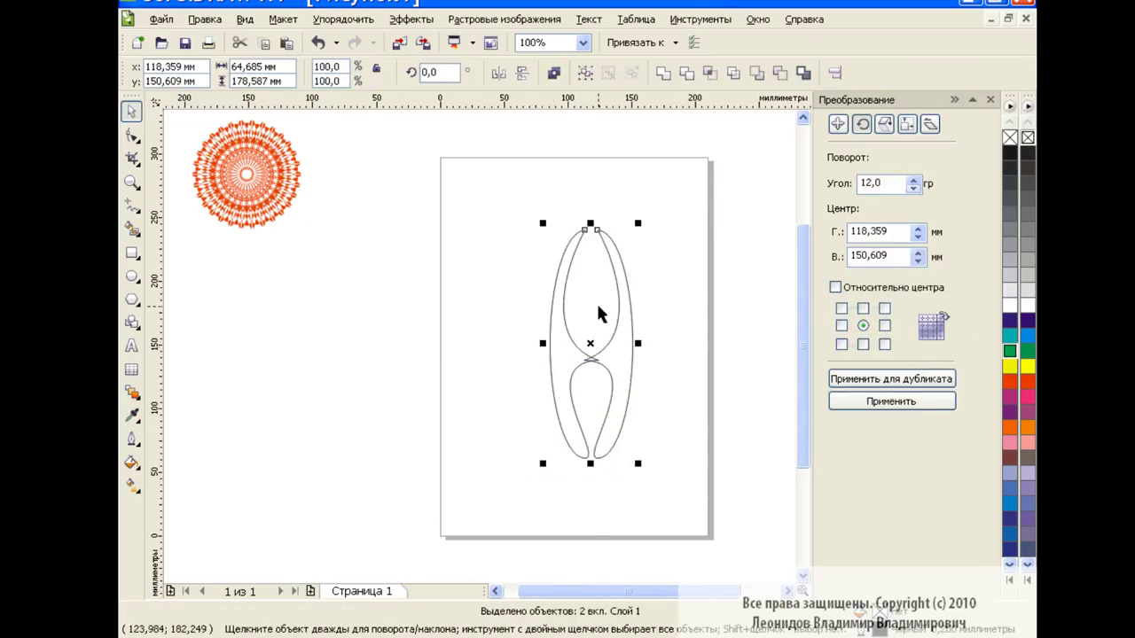
# Combine the two curves into one and fill it green (C45 M1 Y95 K0).
pyautogui.click(663, 73)
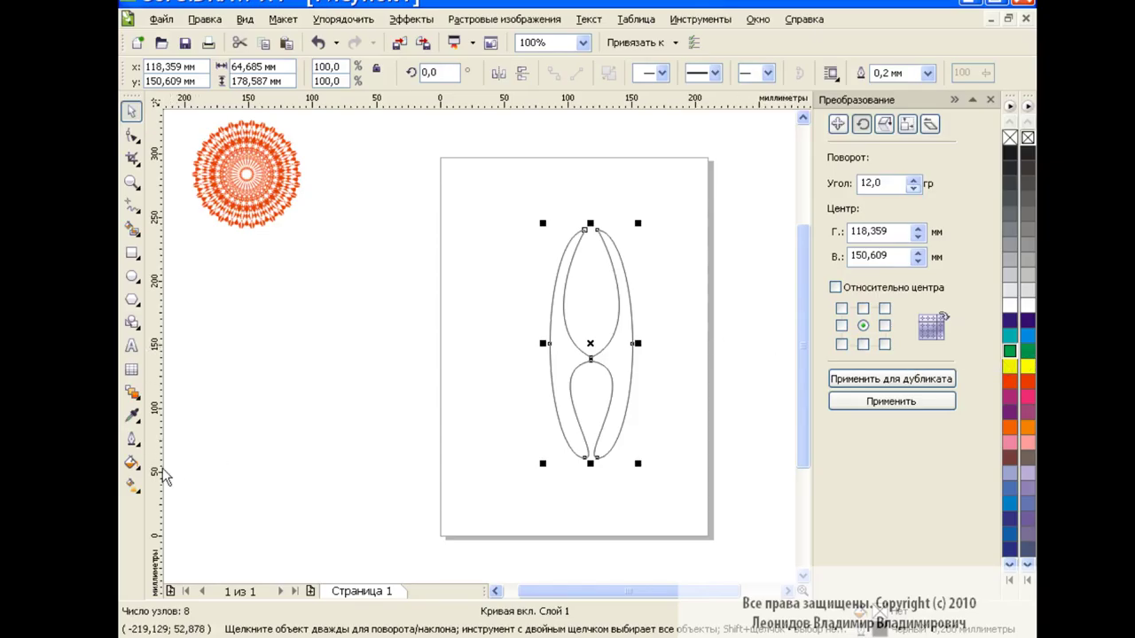
pyautogui.click(131, 462)
pyautogui.click(187, 483)
pyautogui.click(592, 385)
pyautogui.click(513, 275)
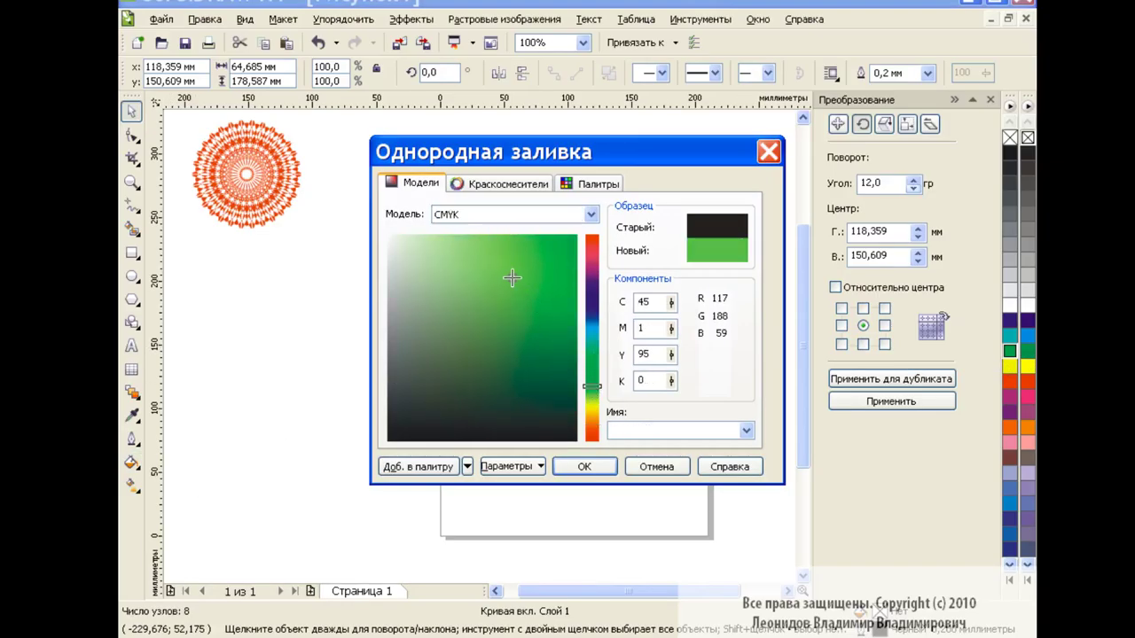
pyautogui.click(584, 466)
# Scale the green shape to 63% and move it up the page.
pyautogui.moveTo(638, 462); pyautogui.dragTo(602, 374)
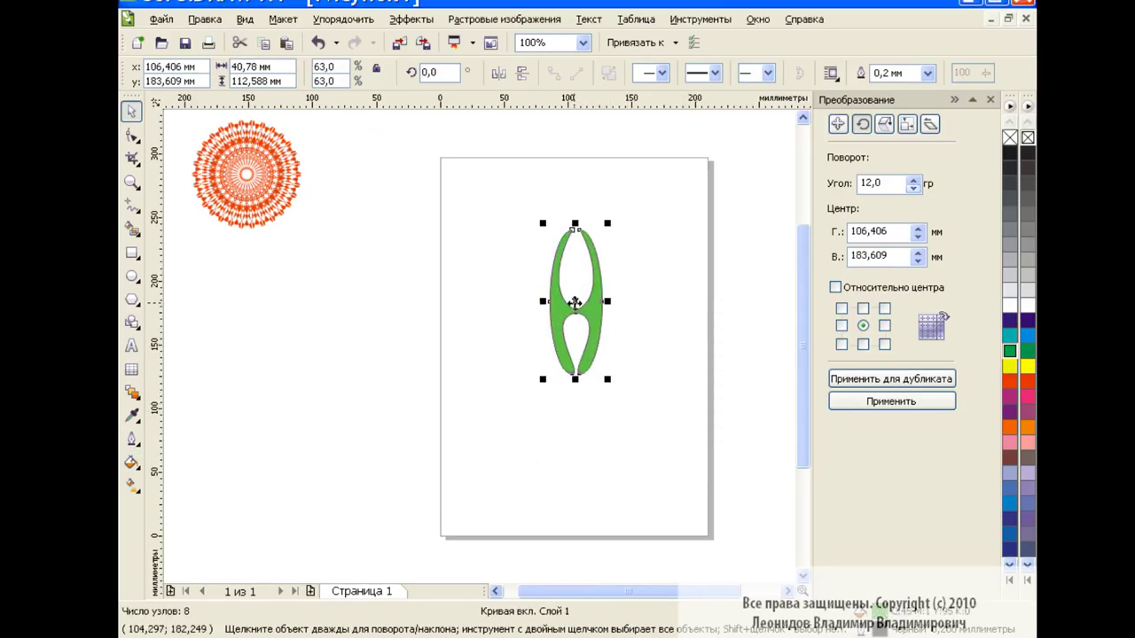
pyautogui.moveTo(575, 303); pyautogui.dragTo(590, 278)
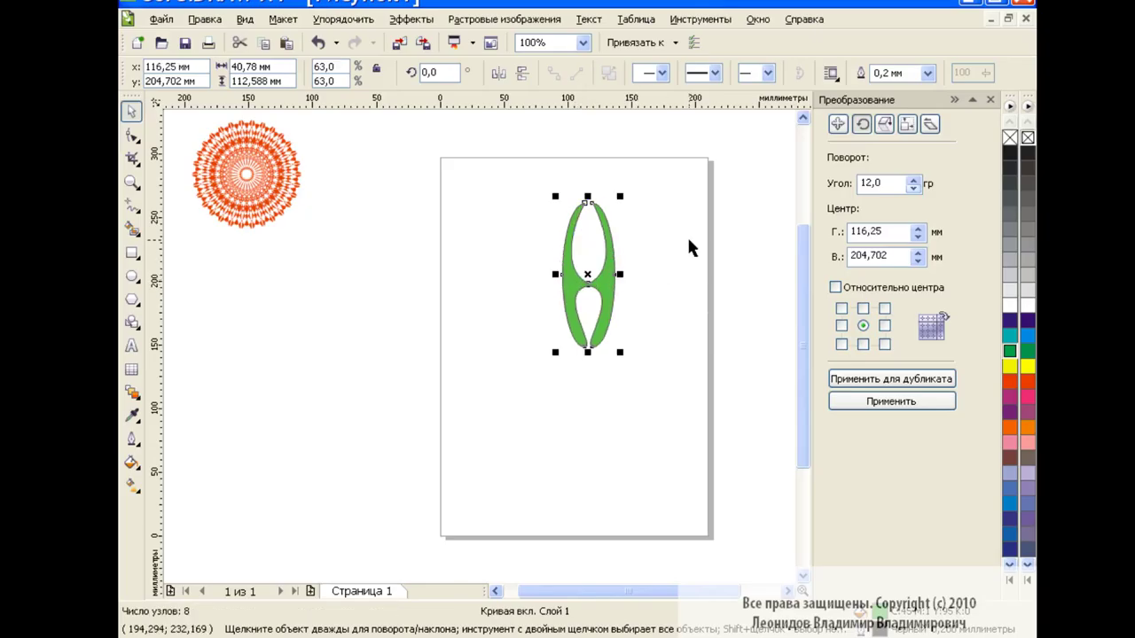
pyautogui.click(242, 170)
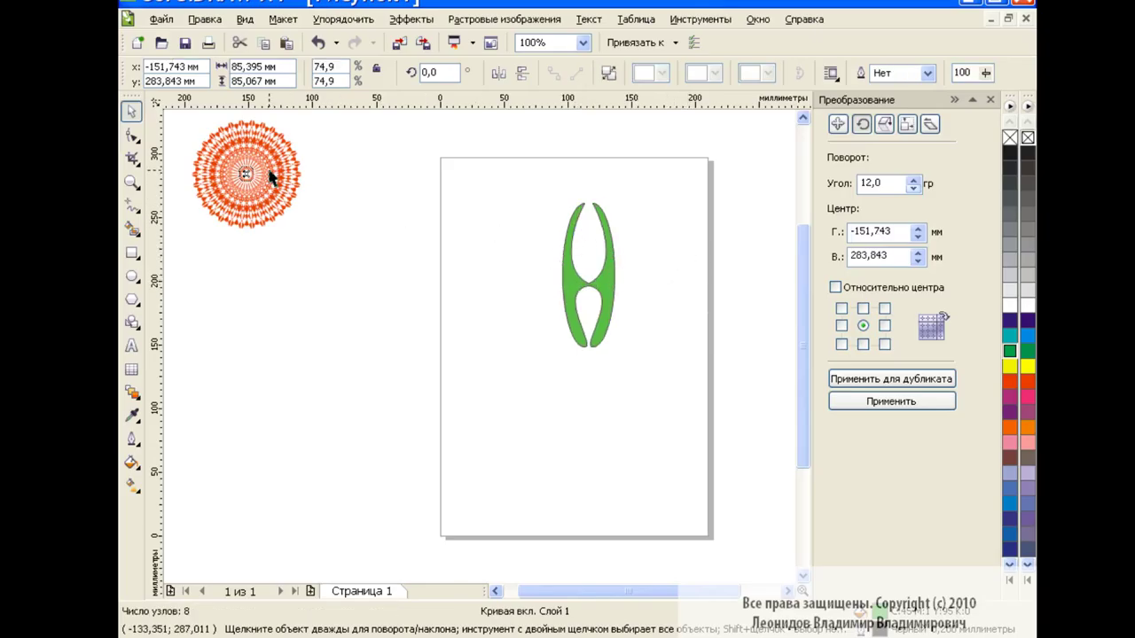
# Duplicate the green shape at 12° rotations until a full 30-object rosette forms.
pyautogui.click(592, 282)
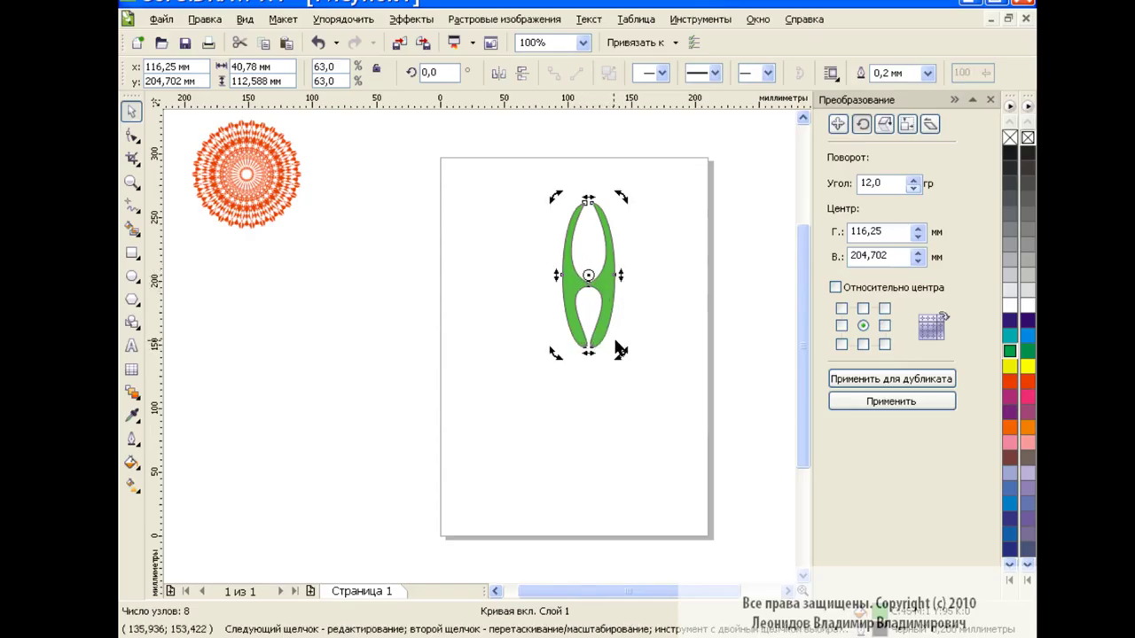
pyautogui.click(603, 282)
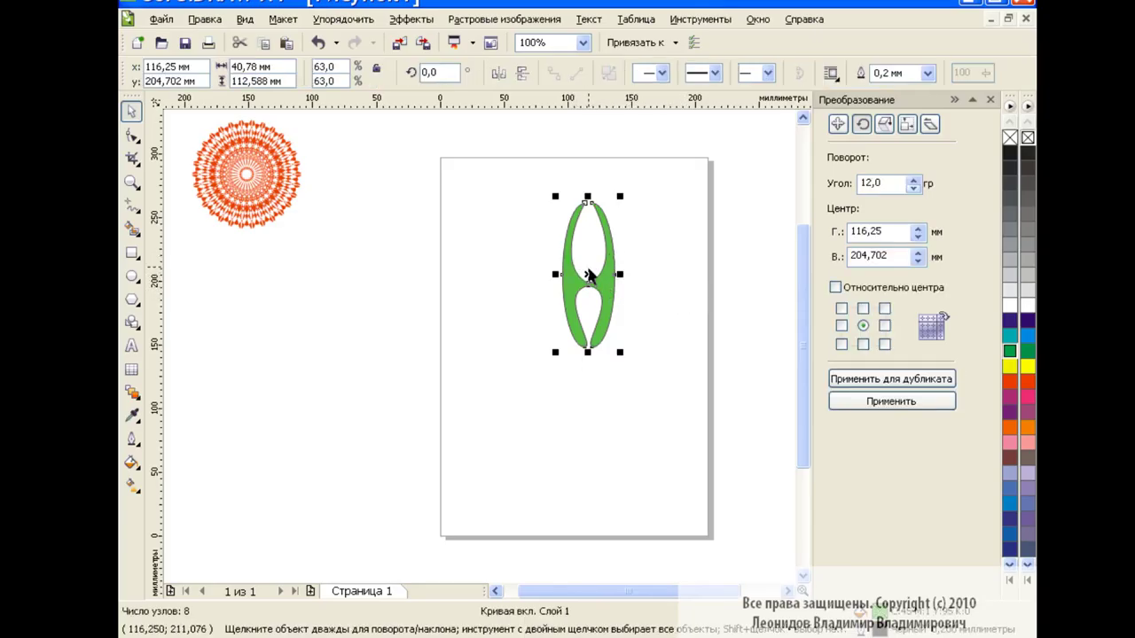
pyautogui.click(891, 378)
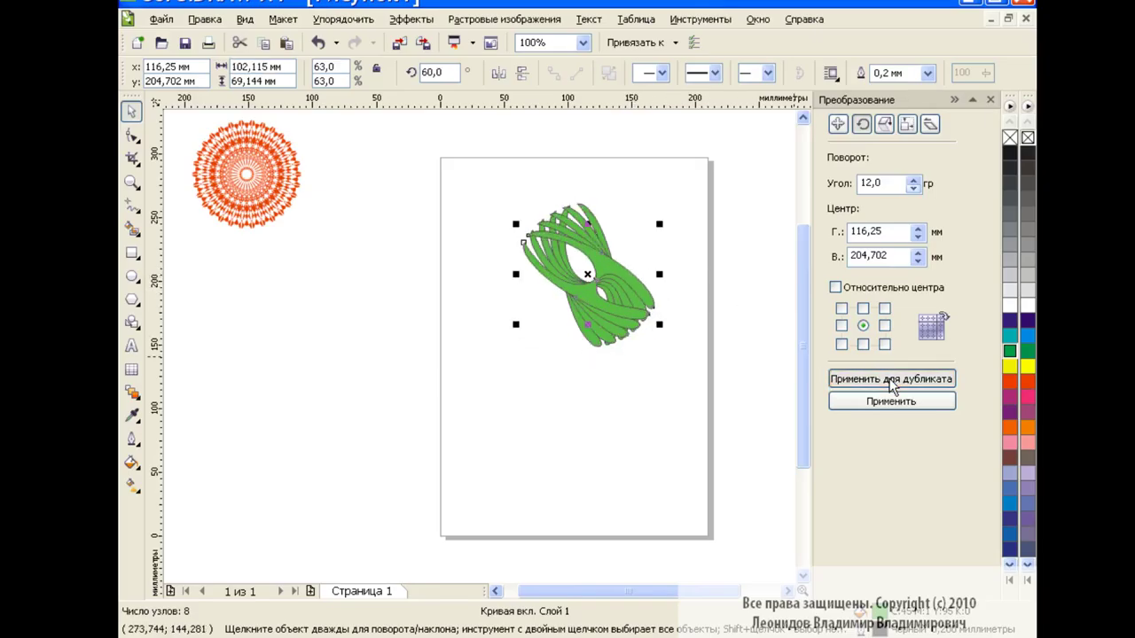
pyautogui.click(891, 379)
pyautogui.click(891, 378)
pyautogui.click(891, 379)
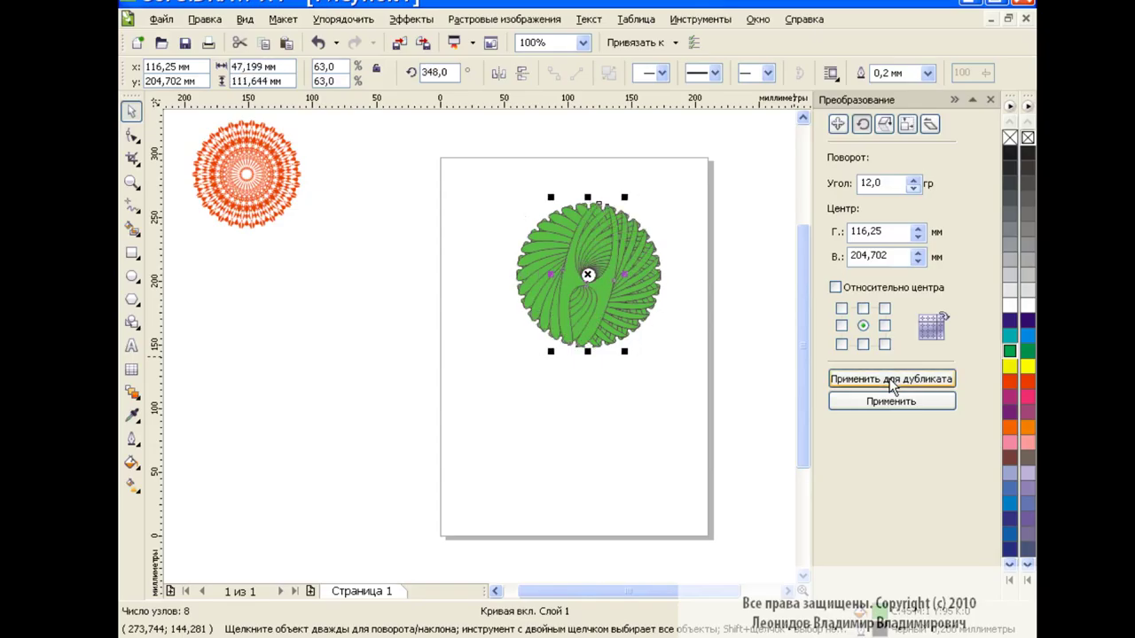
pyautogui.click(673, 370)
# Combine the green rosette pieces into one curve and remove its outline.
pyautogui.moveTo(479, 185); pyautogui.dragTo(684, 363)
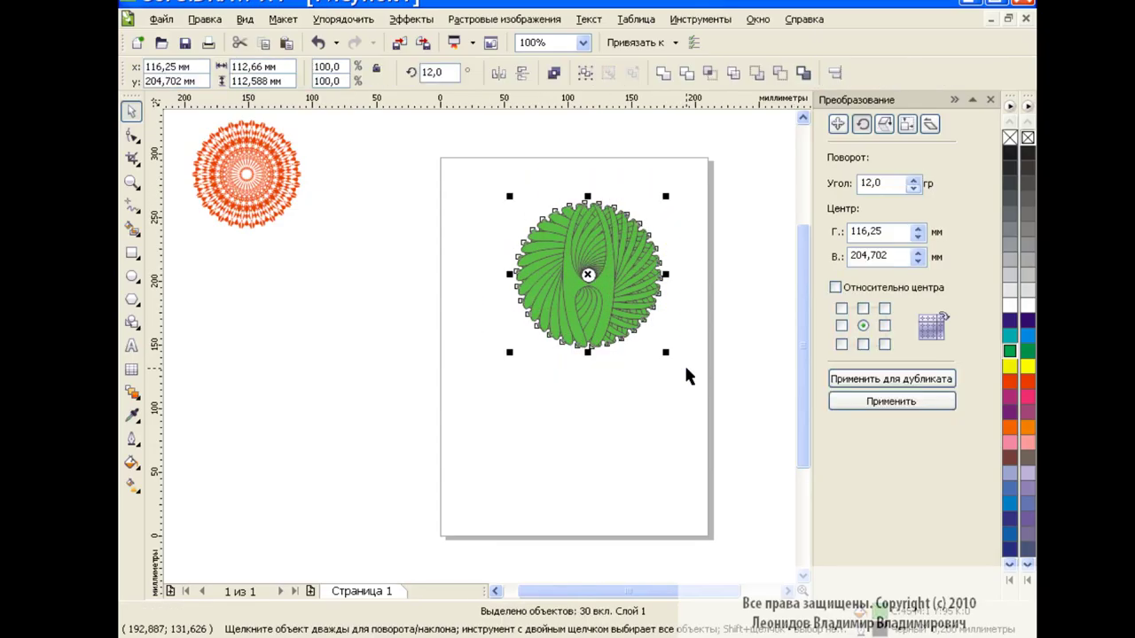
pyautogui.click(343, 18)
pyautogui.click(390, 197)
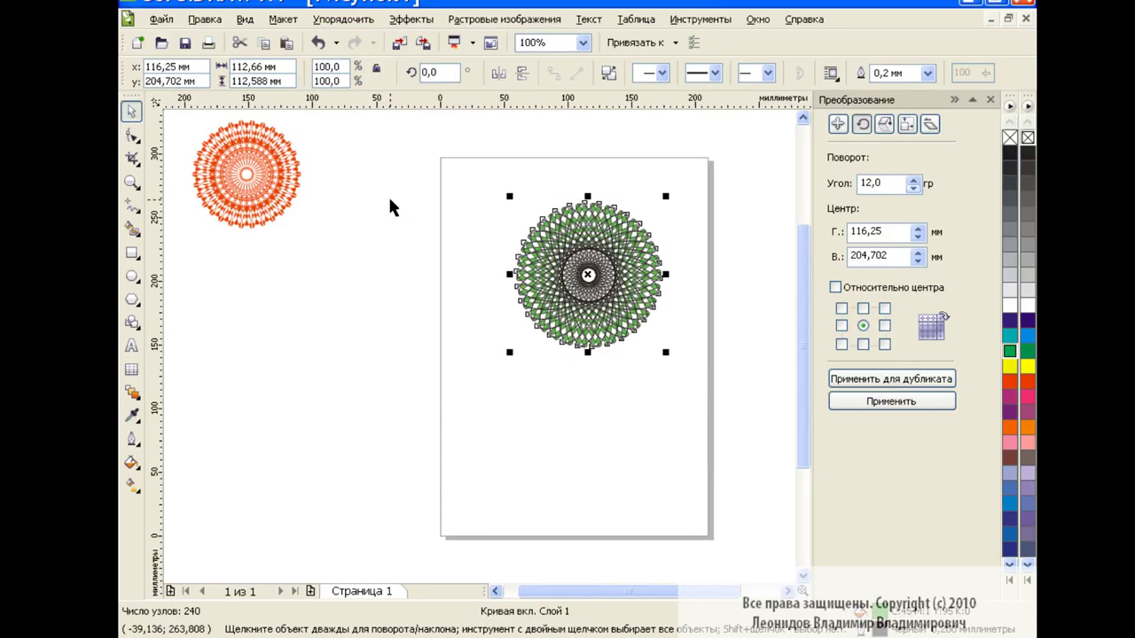
pyautogui.click(545, 373)
pyautogui.click(592, 334)
pyautogui.rightClick(1028, 137)
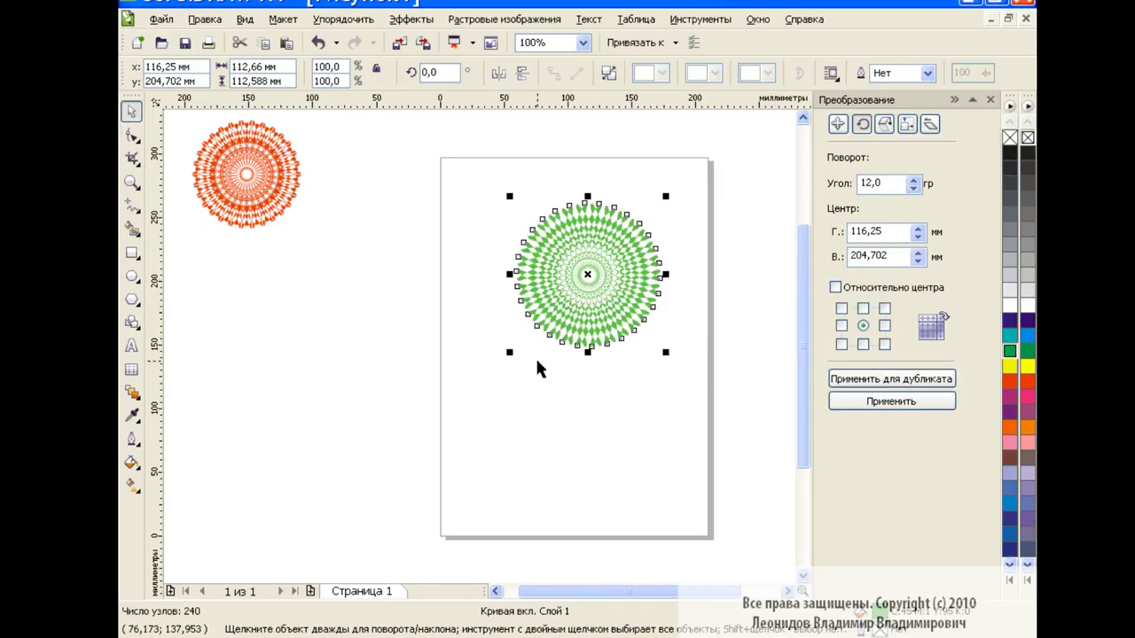
# Scale the green rosette to 94.9%, park it left of the page, and draw a tall ellipse.
pyautogui.moveTo(509, 352); pyautogui.dragTo(270, 511)
pyautogui.moveTo(362, 503); pyautogui.dragTo(518, 345)
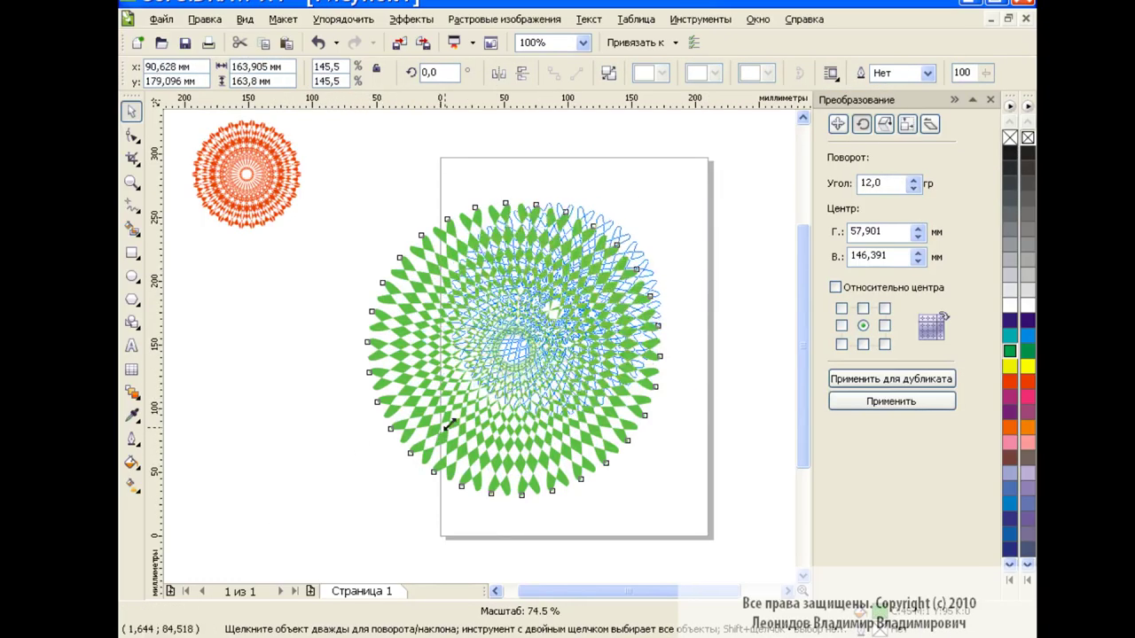
pyautogui.moveTo(591, 270); pyautogui.dragTo(281, 292)
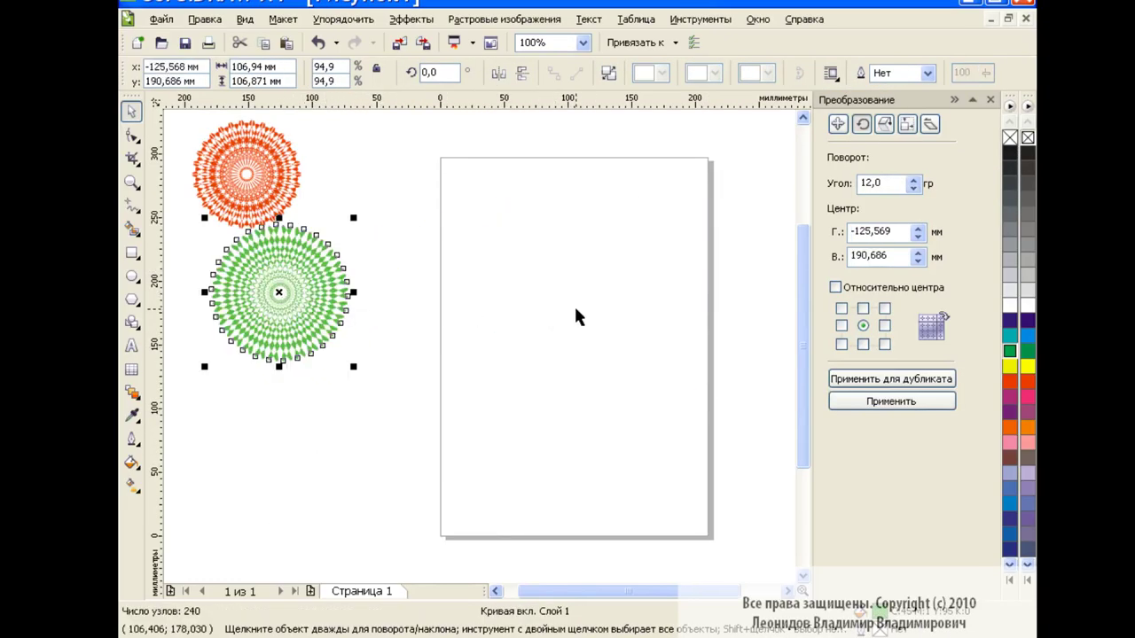
pyautogui.click(574, 304)
pyautogui.click(132, 277)
pyautogui.moveTo(542, 218); pyautogui.dragTo(618, 475)
# Convert the ellipse to curves, add a top node, and stretch the nodes into a Y-shaped petal.
pyautogui.click(955, 77)
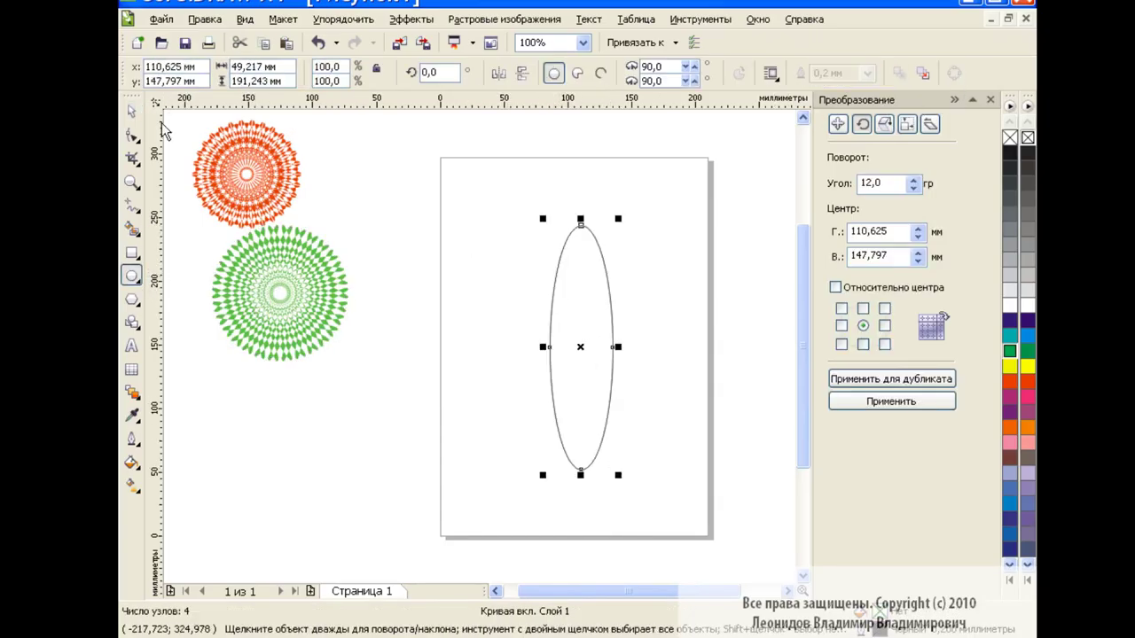
pyautogui.click(131, 135)
pyautogui.click(602, 261)
pyautogui.doubleClick(558, 263)
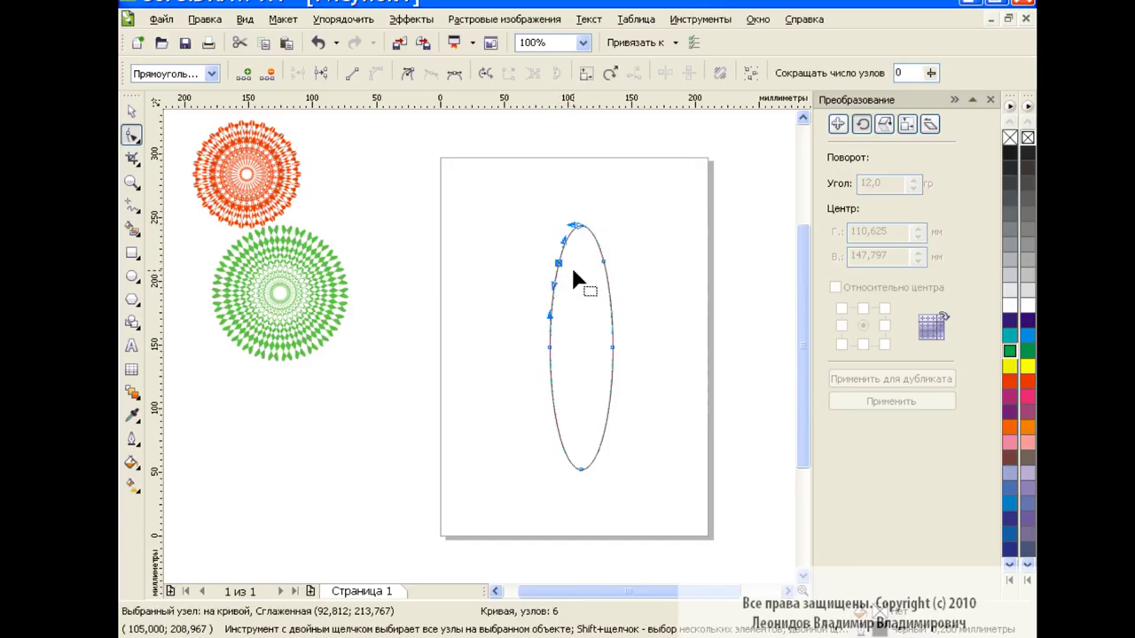
pyautogui.click(625, 271)
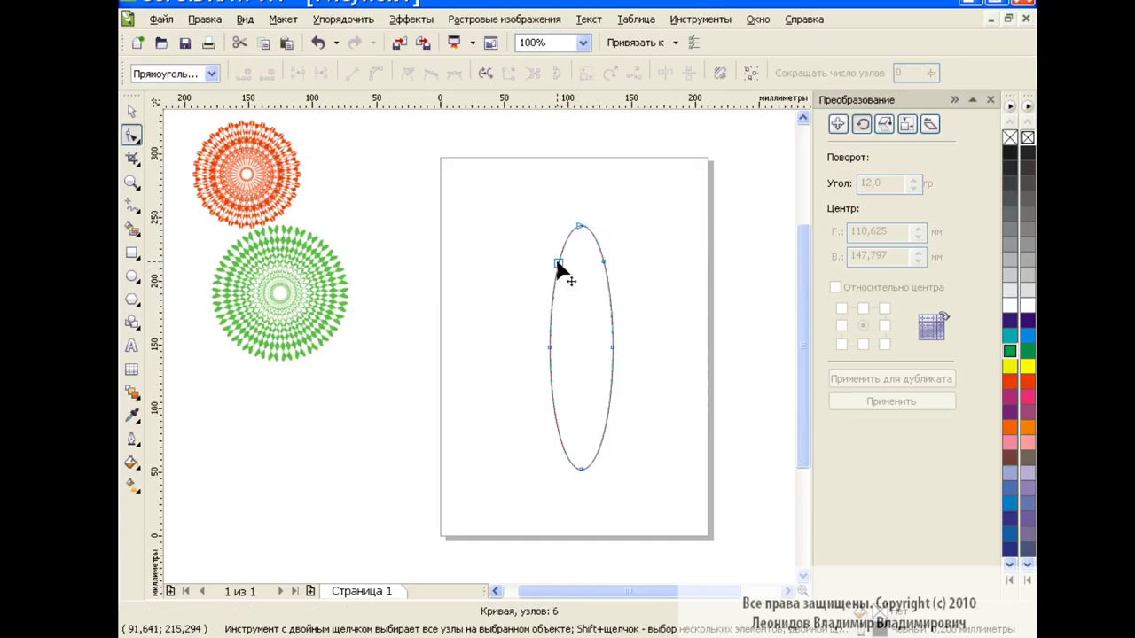
pyautogui.click(557, 264)
pyautogui.keyDown('shift'); pyautogui.click(603, 262); pyautogui.keyUp('shift')
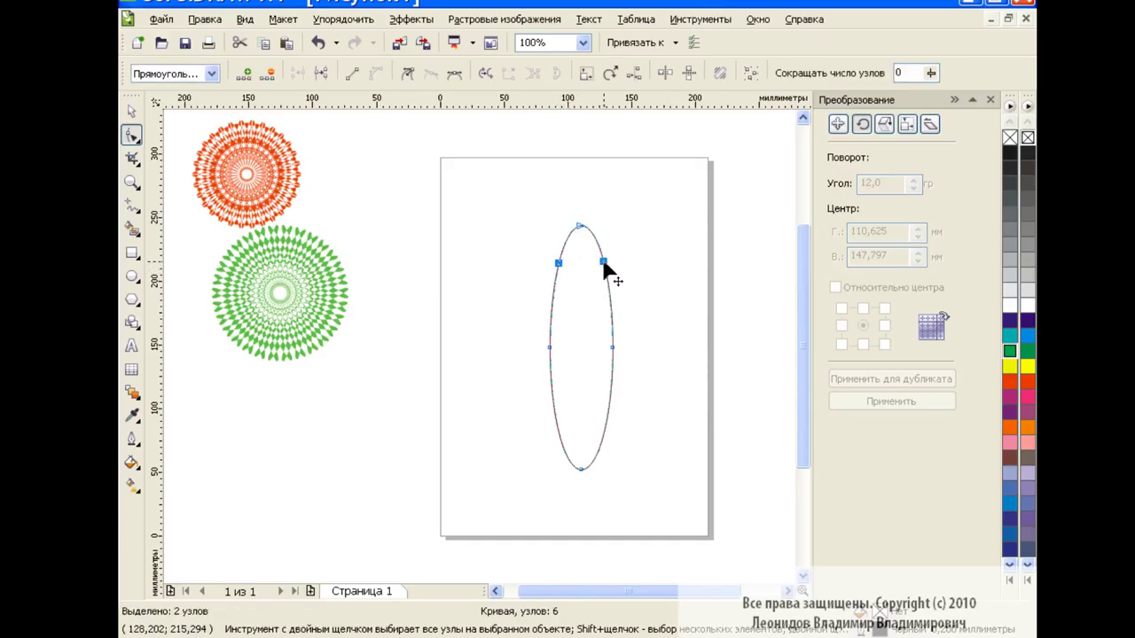
pyautogui.click(665, 72)
pyautogui.moveTo(557, 263); pyautogui.dragTo(519, 189)
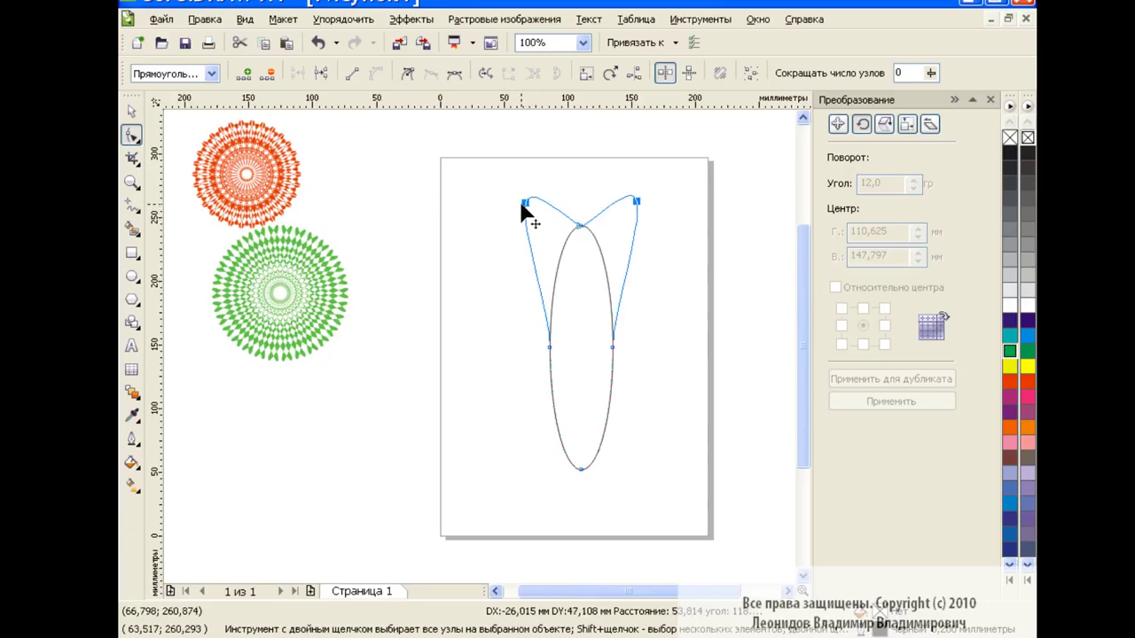
pyautogui.click(592, 228)
pyautogui.click(549, 346)
pyautogui.keyDown('shift'); pyautogui.click(612, 348); pyautogui.keyUp('shift')
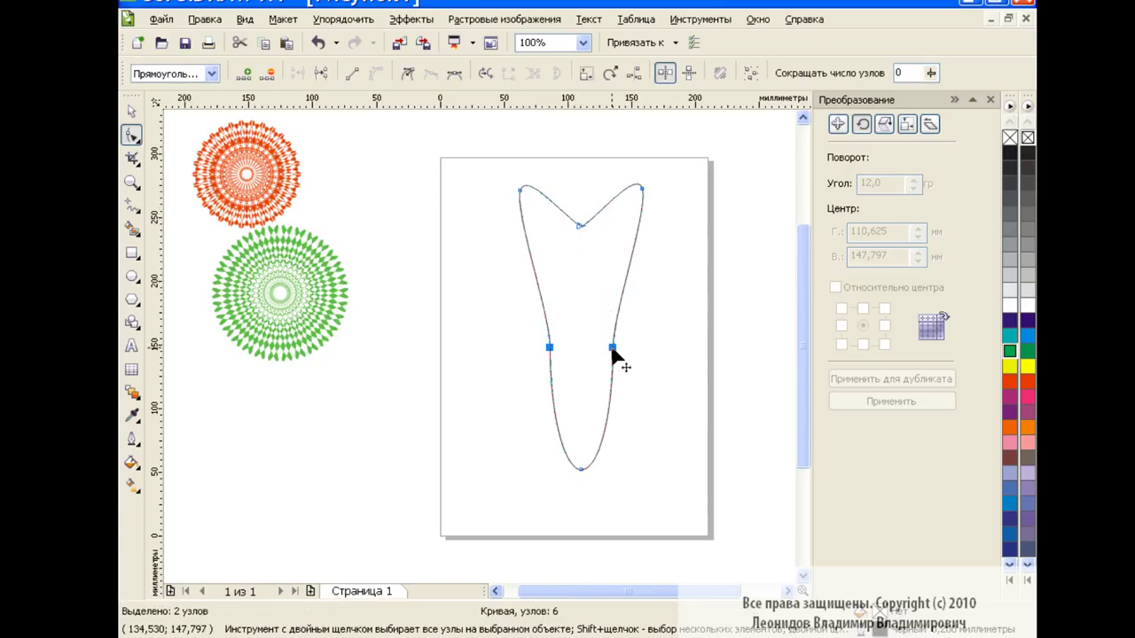
pyautogui.moveTo(612, 349); pyautogui.dragTo(595, 274)
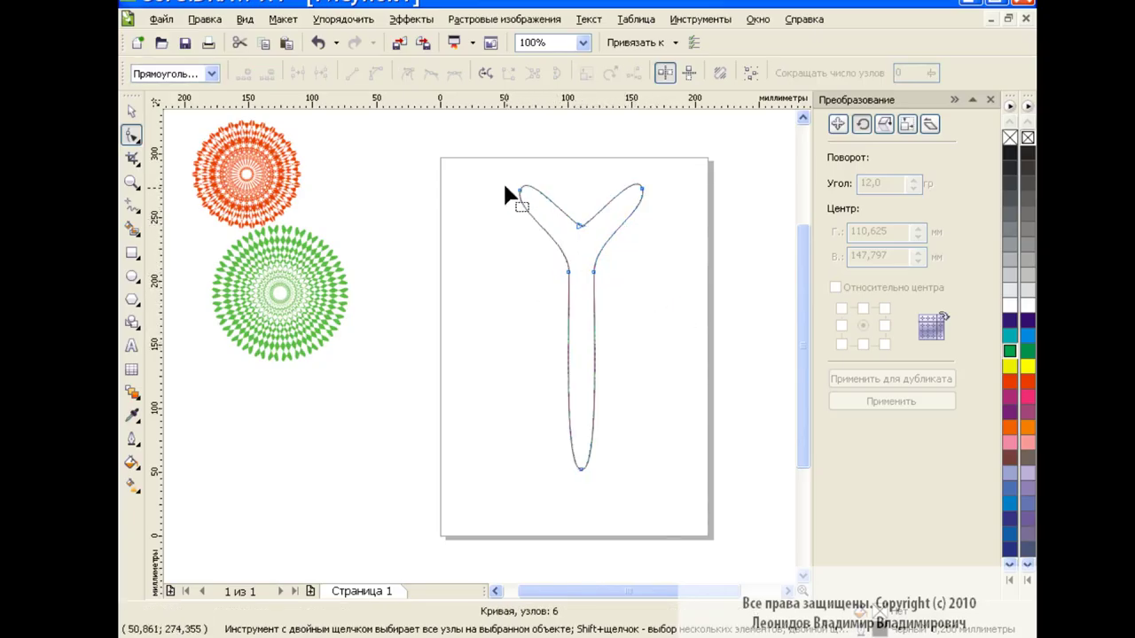
# Fill the Y petal yellow, scale it to 40.2%, and move it near the page top.
pyautogui.click(137, 115)
pyautogui.click(1010, 367)
pyautogui.moveTo(648, 176); pyautogui.dragTo(575, 349)
pyautogui.moveTo(540, 405); pyautogui.dragTo(582, 279)
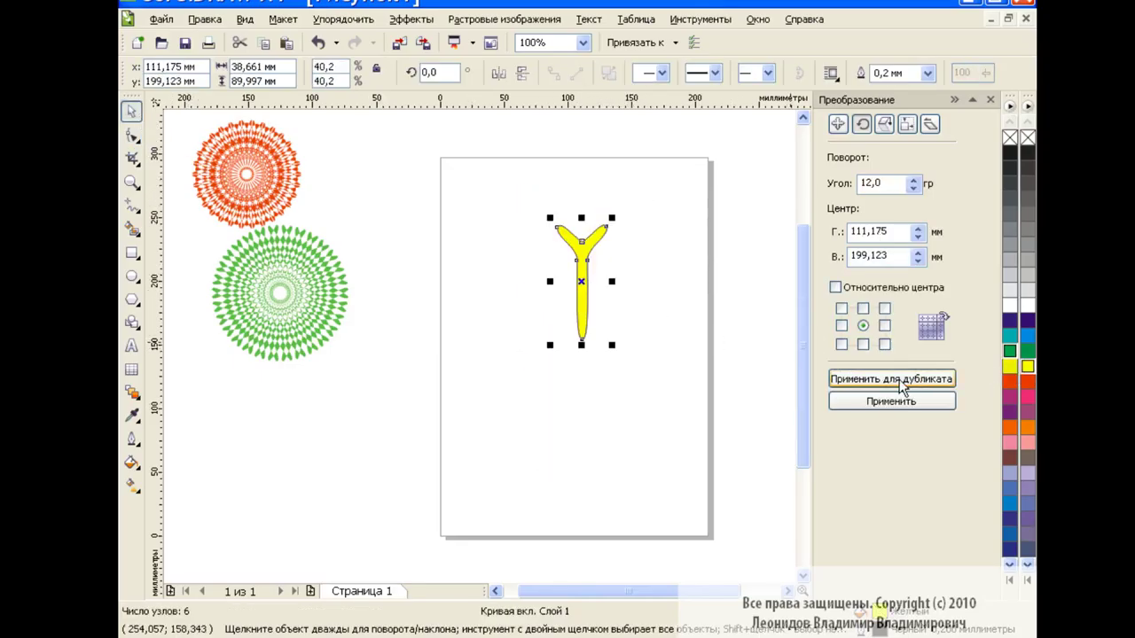
# Finish the 12° rotated yellow petals and combine all 30 into one curve.
pyautogui.click(891, 379)
pyautogui.click(891, 379)
pyautogui.click(895, 381)
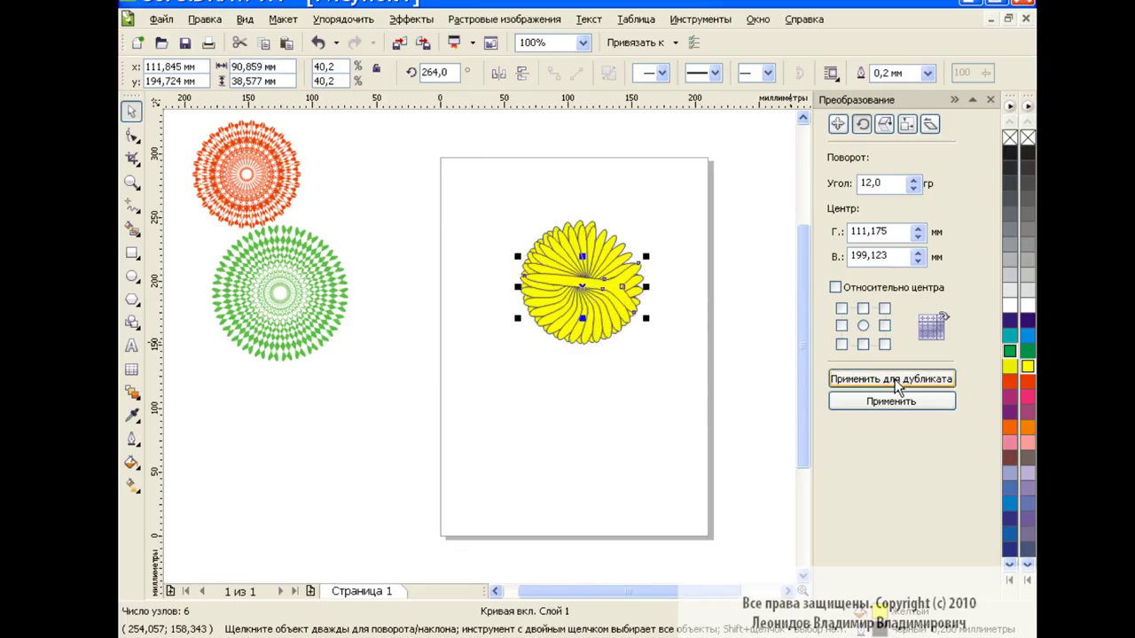
pyautogui.click(895, 381)
pyautogui.moveTo(501, 199); pyautogui.dragTo(693, 385)
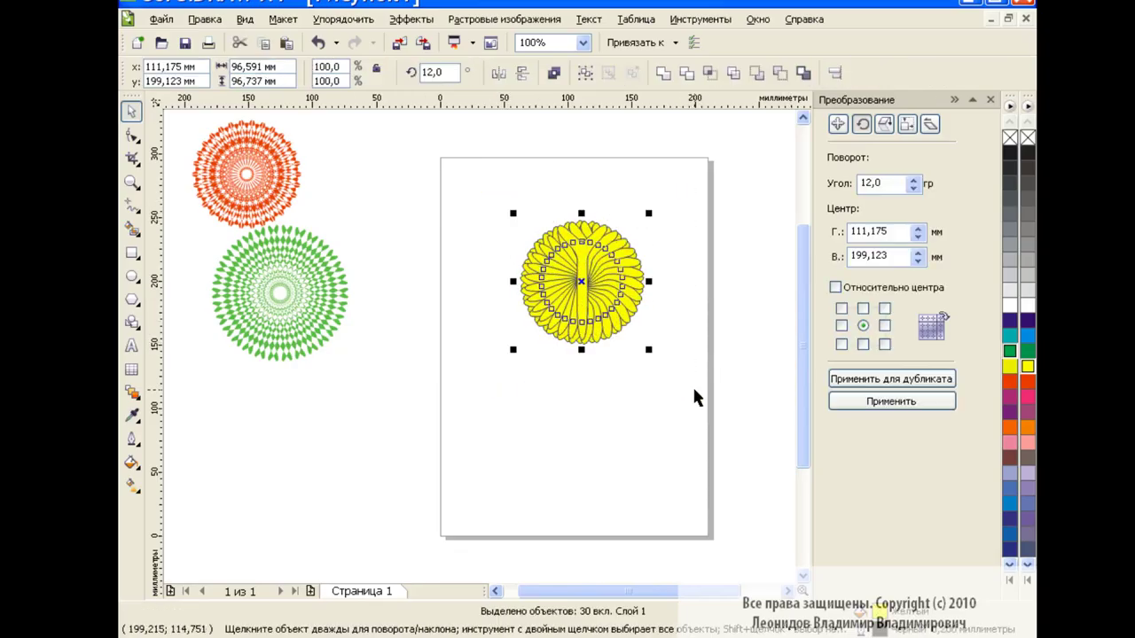
pyautogui.click(343, 19)
pyautogui.click(372, 199)
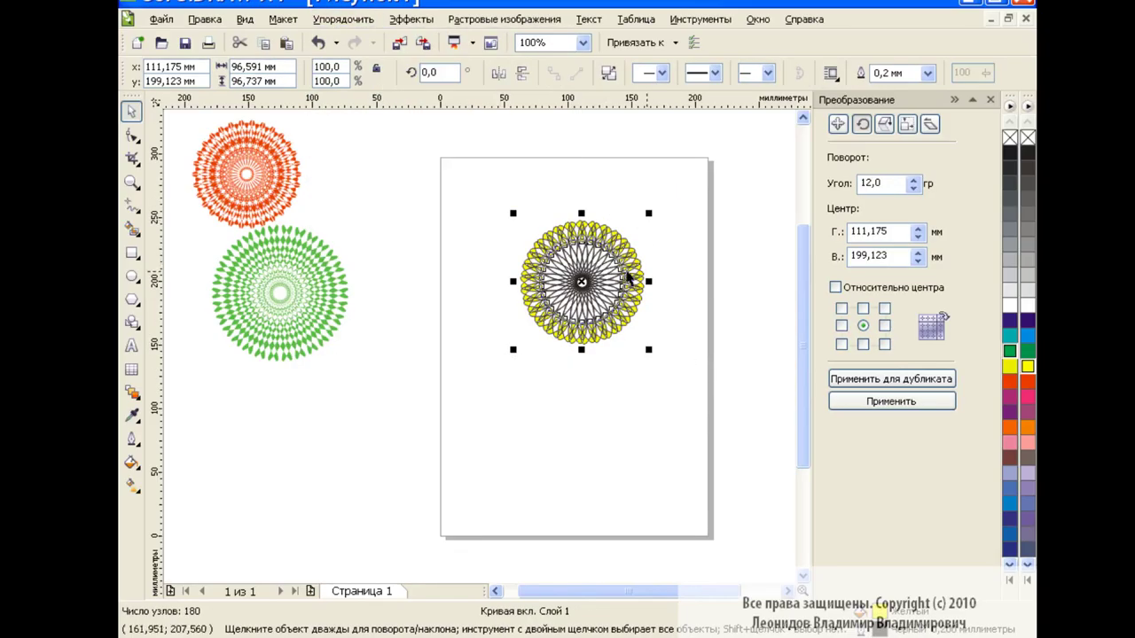
# Resize the yellow rosette, park it below the green one, and close the Transformation docker.
pyautogui.click(1027, 138)
pyautogui.moveTo(531, 349); pyautogui.dragTo(308, 538)
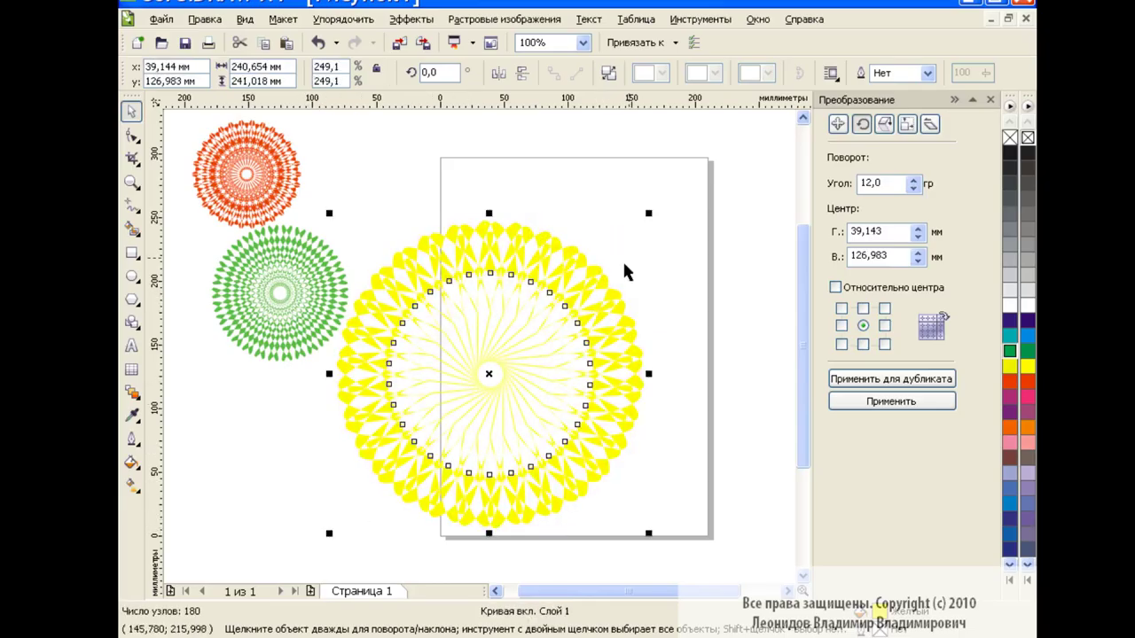
pyautogui.moveTo(649, 214); pyautogui.dragTo(506, 357)
pyautogui.moveTo(420, 449); pyautogui.dragTo(383, 413)
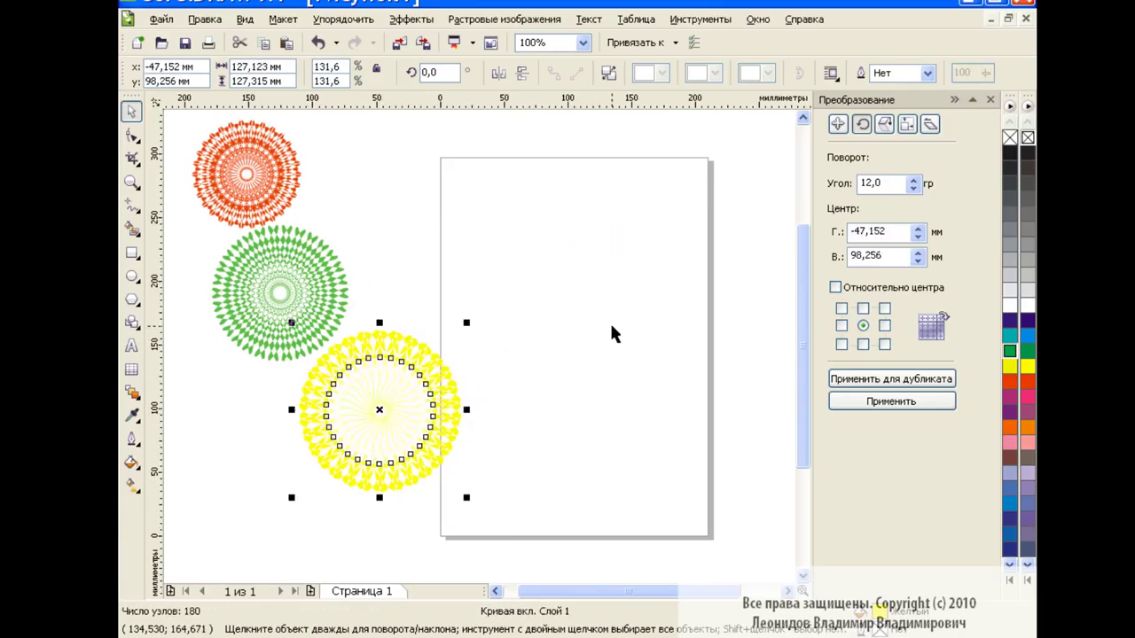
pyautogui.click(991, 100)
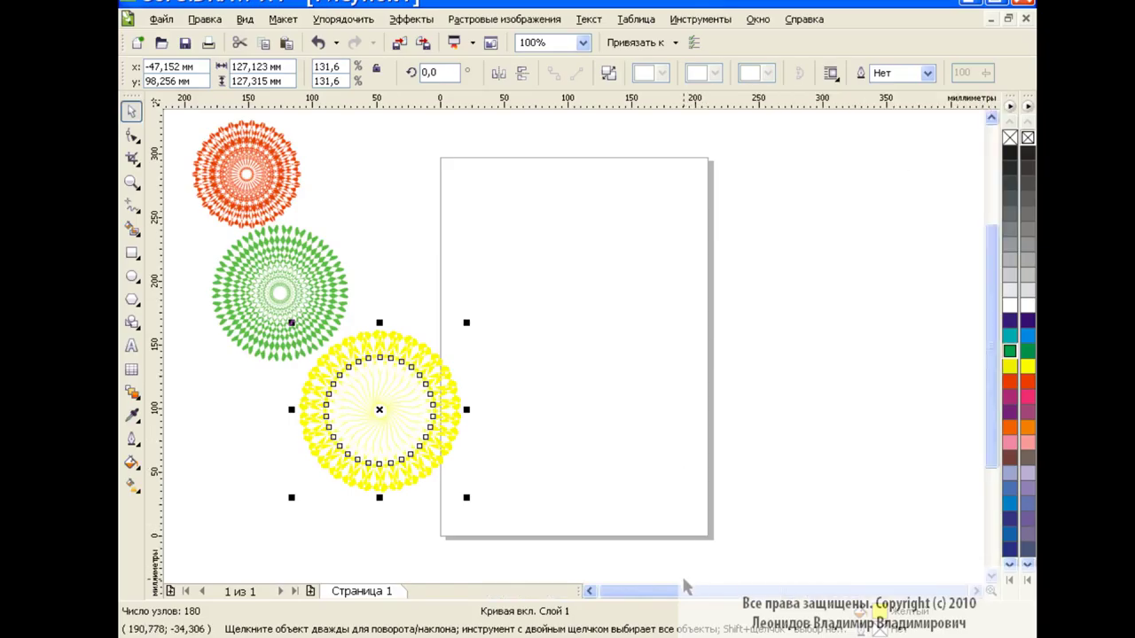
pyautogui.click(132, 252)
# Draw a large blue rectangle over the page area and send it behind the rosettes.
pyautogui.moveTo(236, 145); pyautogui.dragTo(935, 560)
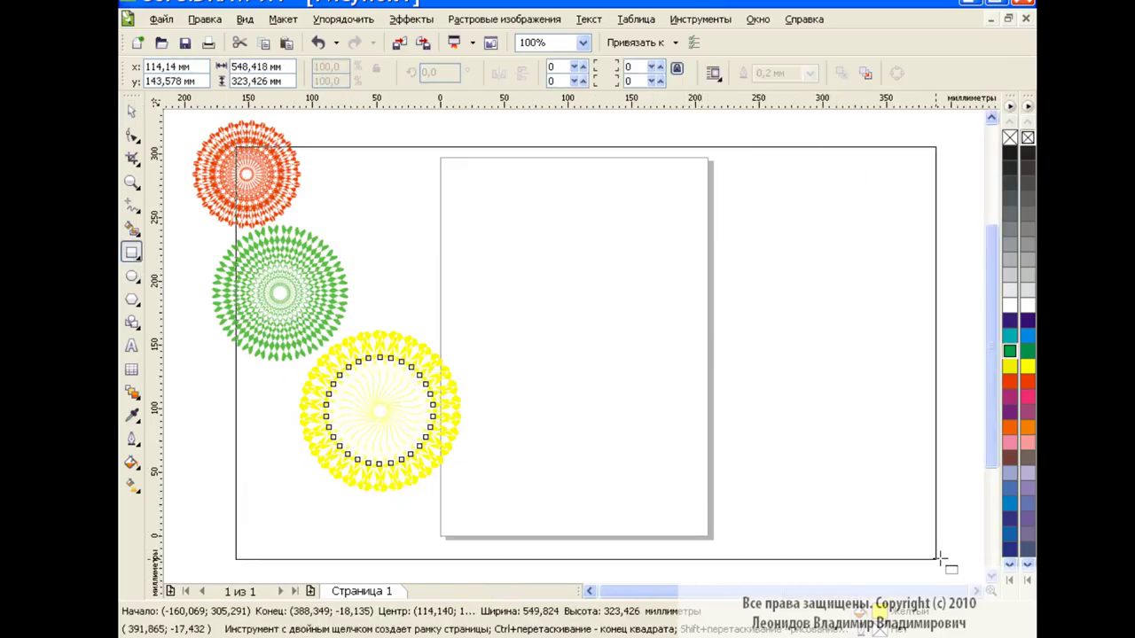
pyautogui.click(1025, 342)
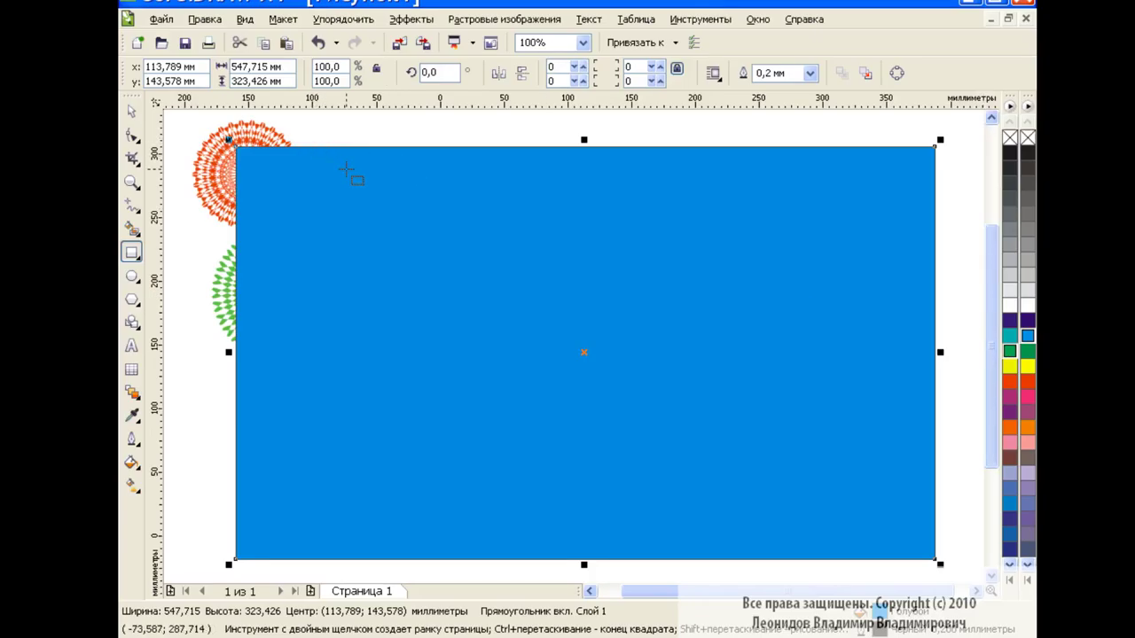
pyautogui.hotkey('shift', 'pagedown')
pyautogui.press('space')
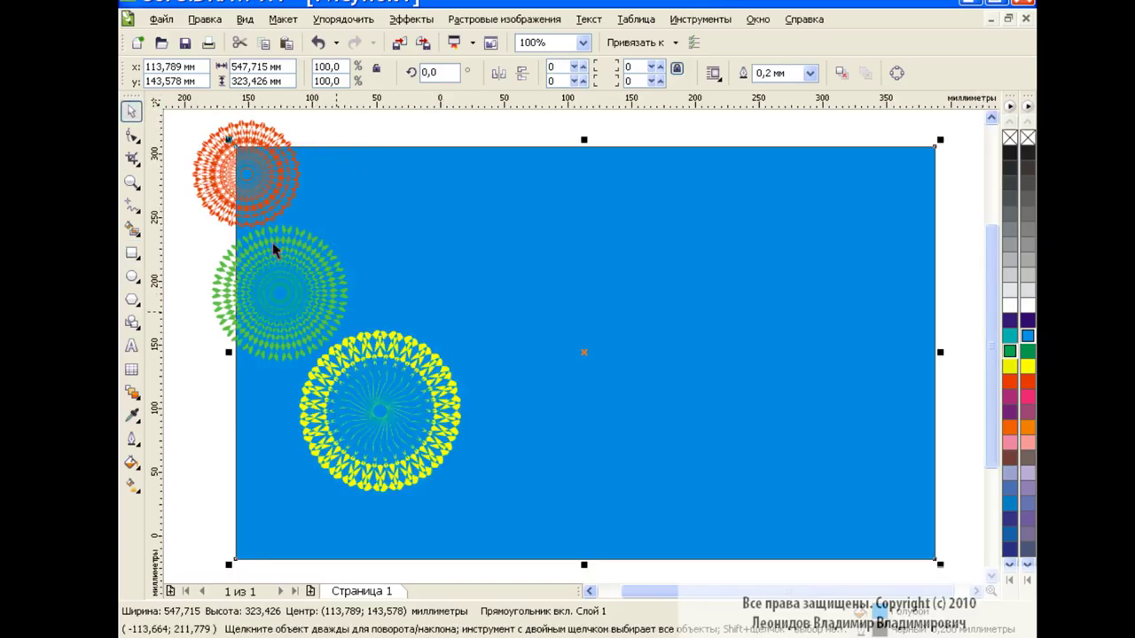
# Line up four yellow rosettes across the backdrop and move the green rosette onto it.
pyautogui.click(390, 410)
pyautogui.moveTo(381, 409)
pyautogui.mouseDown()
pyautogui.moveTo(327, 410)
pyautogui.moveTo(324, 397)
pyautogui.moveTo(493, 400)
pyautogui.mouseUp()
pyautogui.click(285, 43)
pyautogui.click(263, 43)
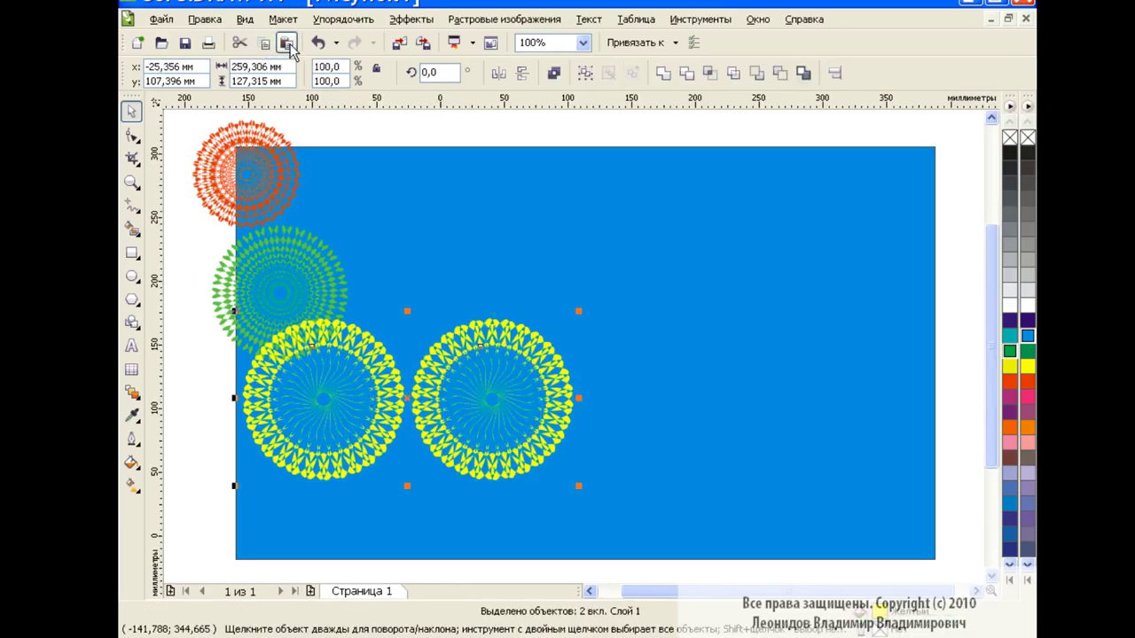
pyautogui.moveTo(406, 408); pyautogui.dragTo(745, 409)
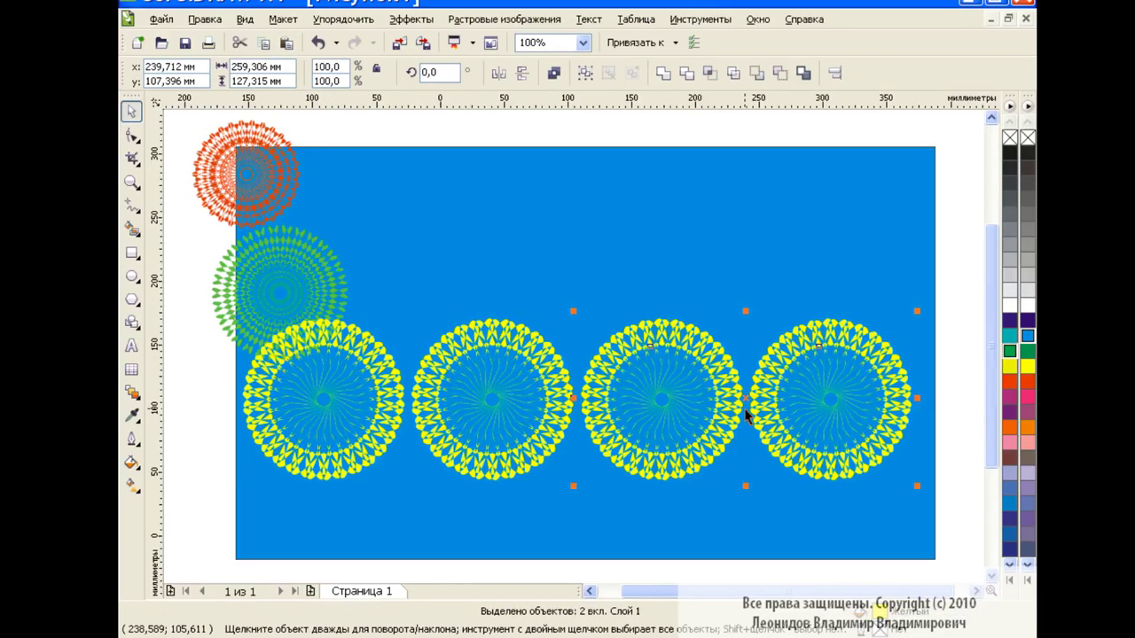
pyautogui.click(284, 289)
pyautogui.moveTo(277, 291); pyautogui.dragTo(410, 249)
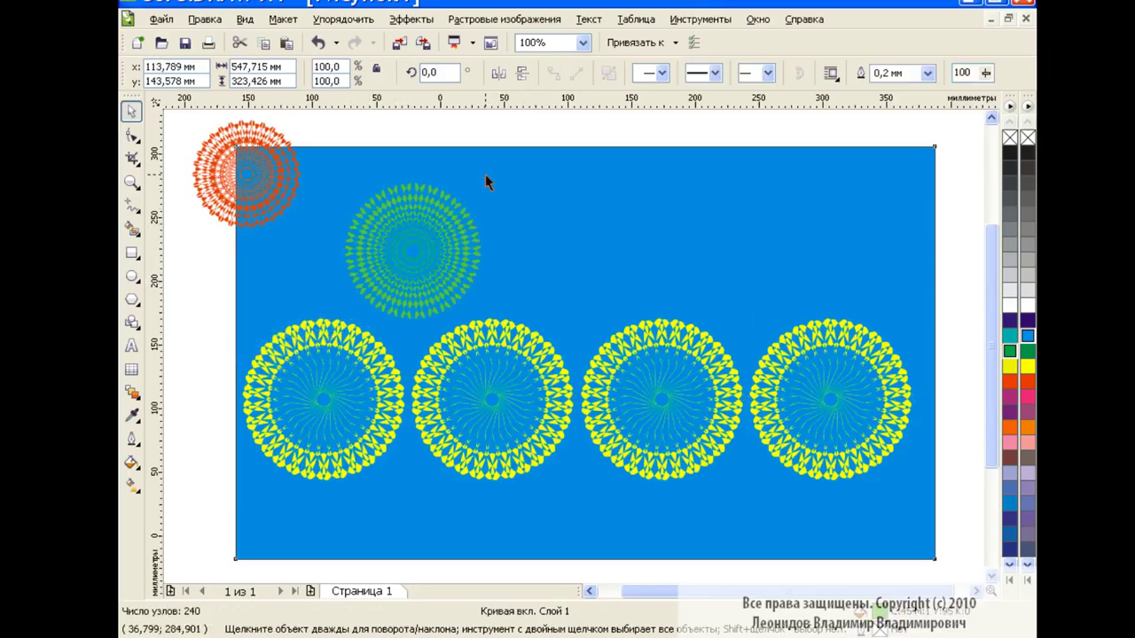
# Shrink the green rosette and place it above the yellow row.
pyautogui.click(486, 170)
pyautogui.click(443, 214)
pyautogui.moveTo(486, 177); pyautogui.dragTo(438, 223)
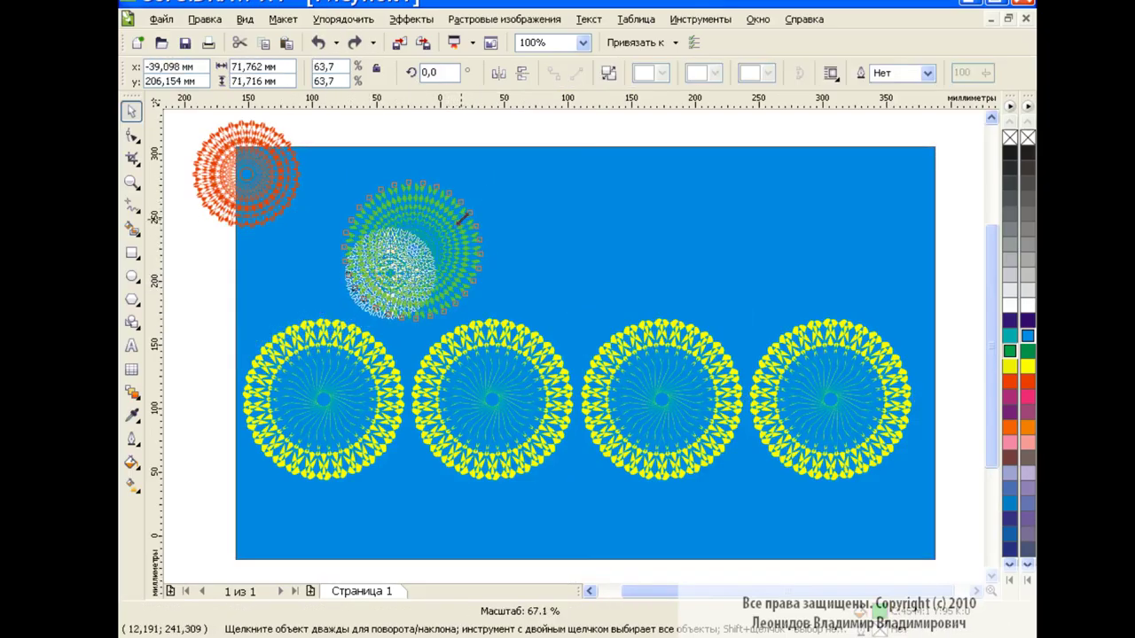
pyautogui.moveTo(387, 272); pyautogui.dragTo(411, 299)
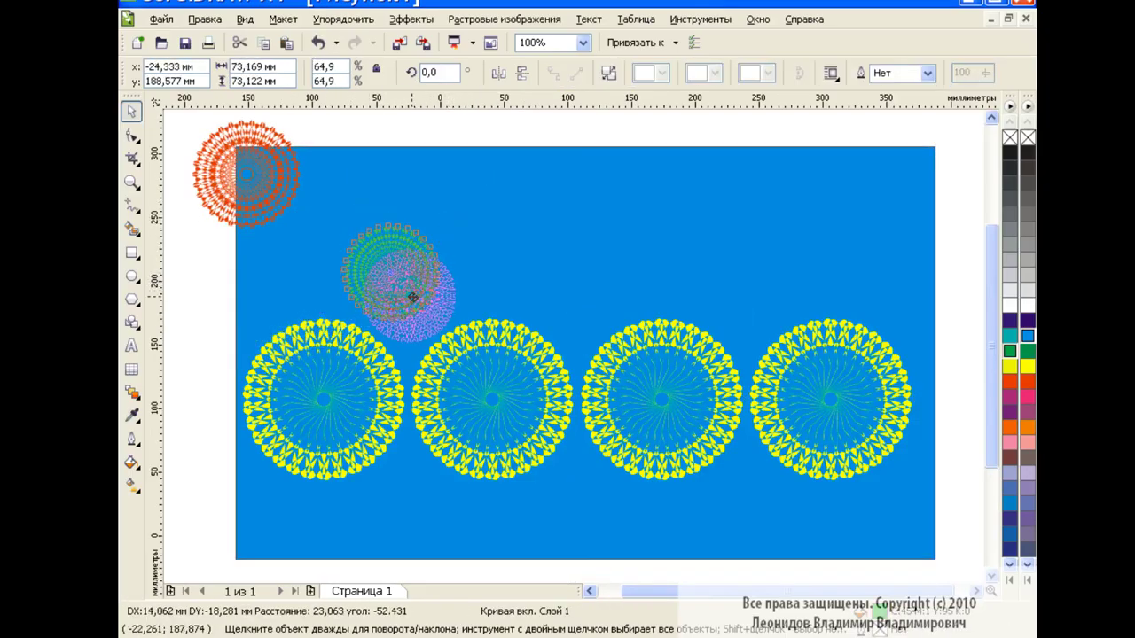
# Copy the small green rosette below the row, then duplicate the pair twice to the right.
pyautogui.click(264, 49)
pyautogui.hotkey('ctrl', 'v')
pyautogui.moveTo(410, 298); pyautogui.dragTo(407, 505)
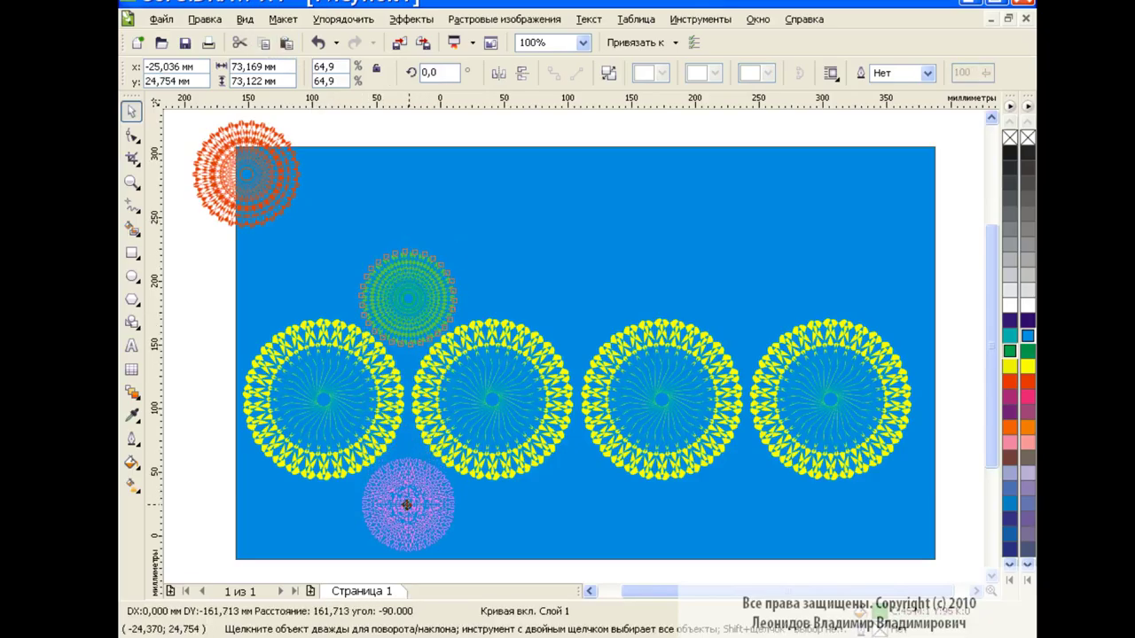
pyautogui.keyDown('shift'); pyautogui.click(432, 337); pyautogui.keyUp('shift')
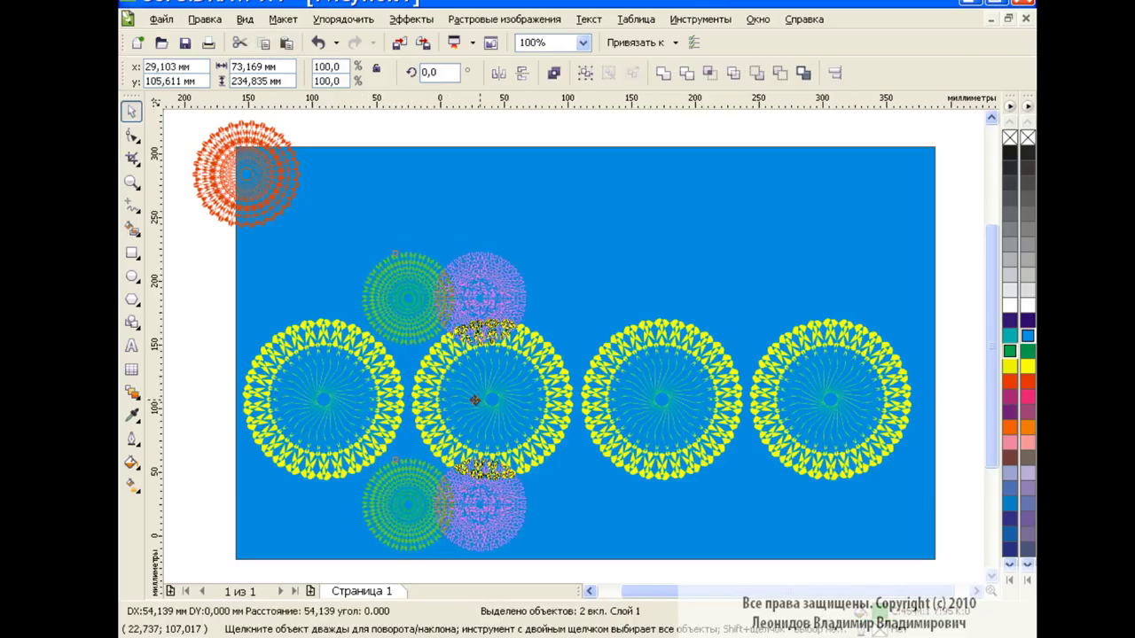
pyautogui.moveTo(417, 408); pyautogui.dragTo(583, 408)
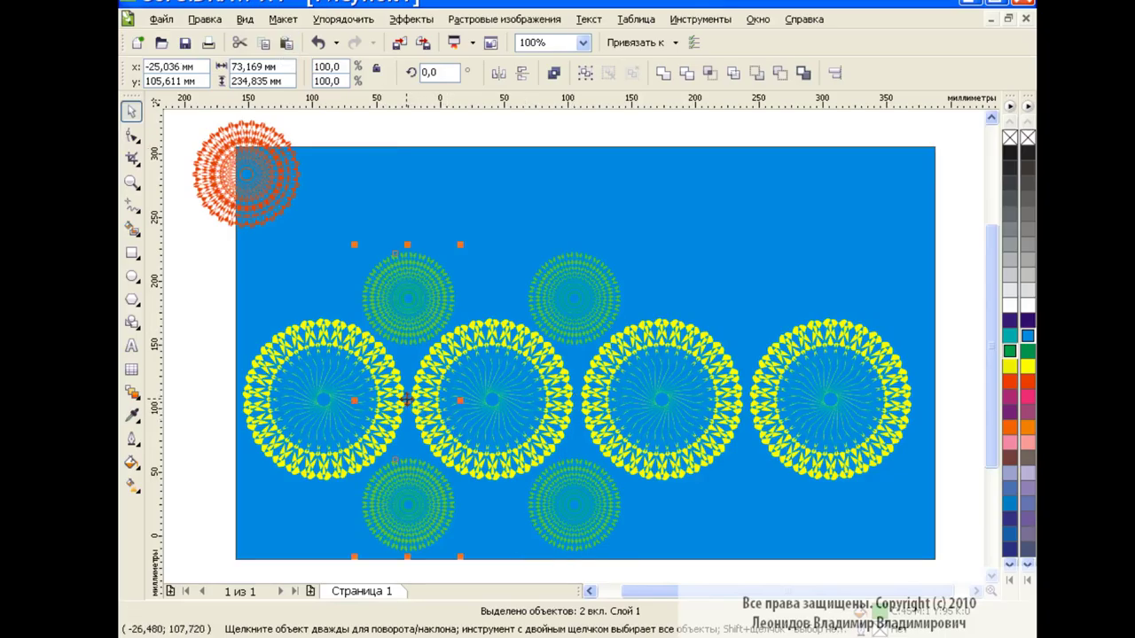
pyautogui.moveTo(406, 401); pyautogui.dragTo(744, 401)
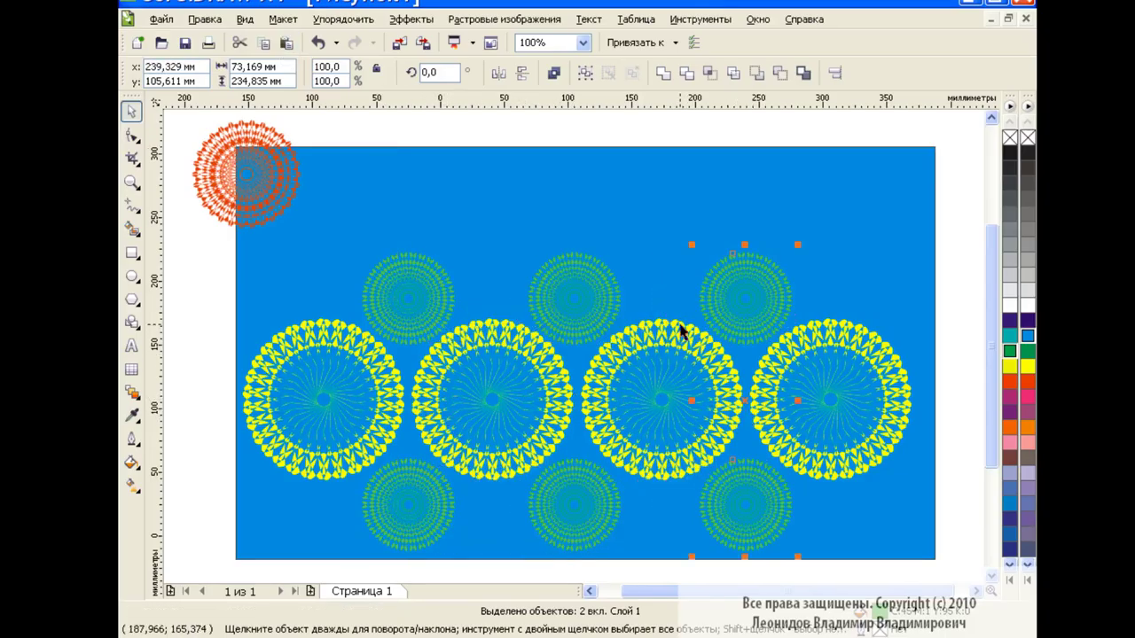
# Move the orange rosette onto the blue backdrop and scale it to 37.8%.
pyautogui.moveTo(247, 174); pyautogui.dragTo(492, 258)
pyautogui.moveTo(553, 195); pyautogui.dragTo(504, 247)
pyautogui.click(317, 42)
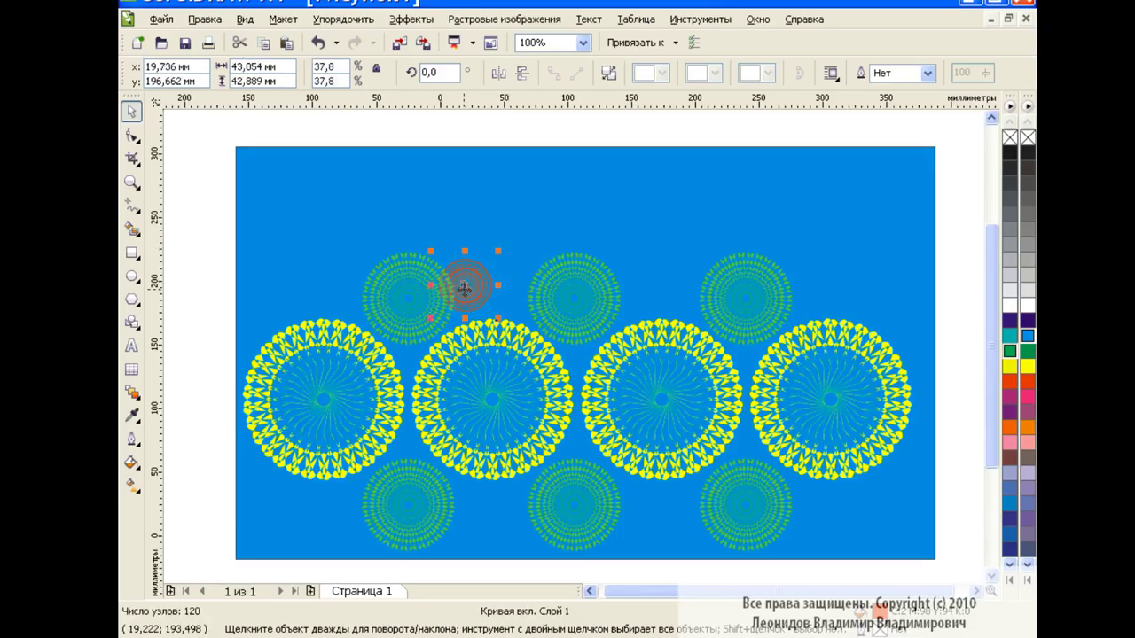
# Place four small orange rosettes between the green ones above and below the row.
pyautogui.moveTo(465, 285)
pyautogui.mouseDown()
pyautogui.moveTo(490, 289)
pyautogui.moveTo(490, 514)
pyautogui.mouseUp()
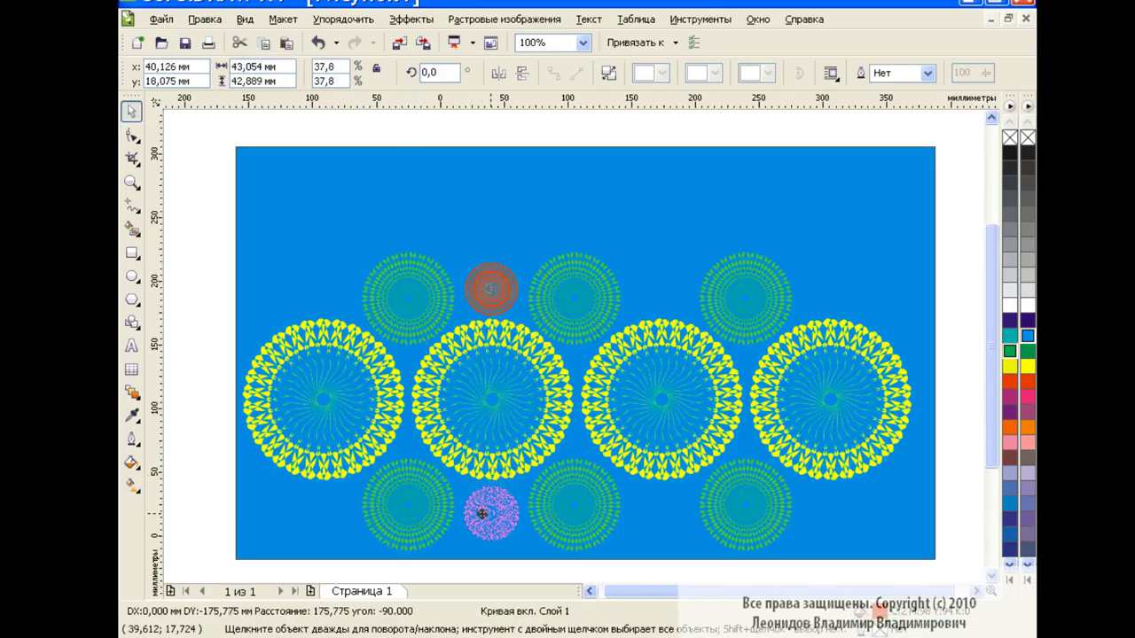
pyautogui.keyDown('shift'); pyautogui.click(513, 303); pyautogui.keyUp('shift')
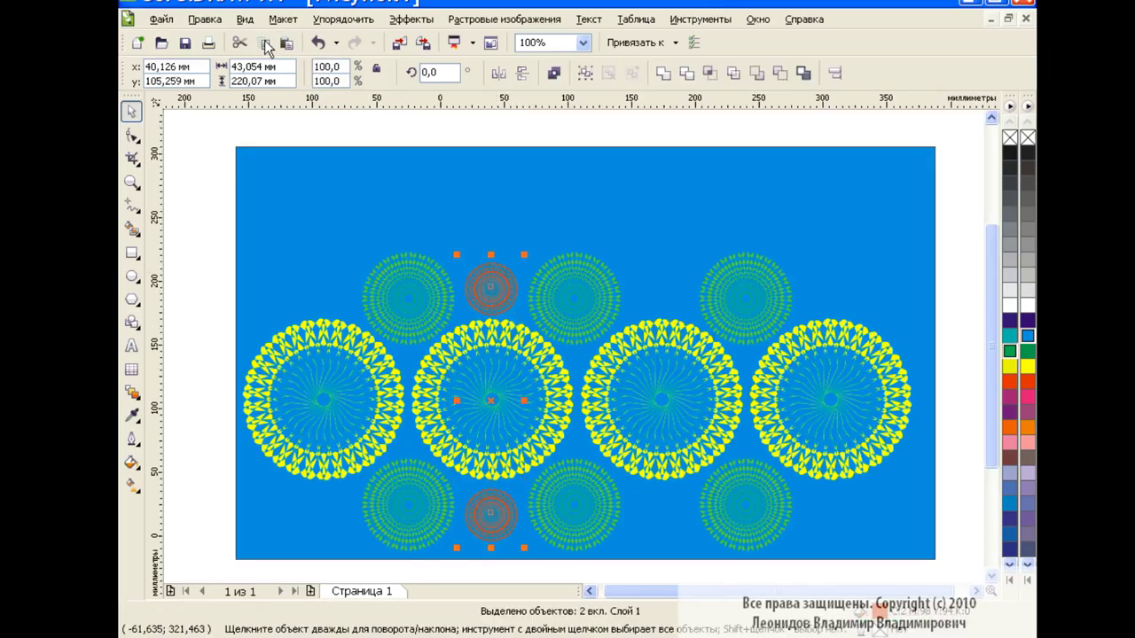
pyautogui.moveTo(492, 395); pyautogui.dragTo(659, 401)
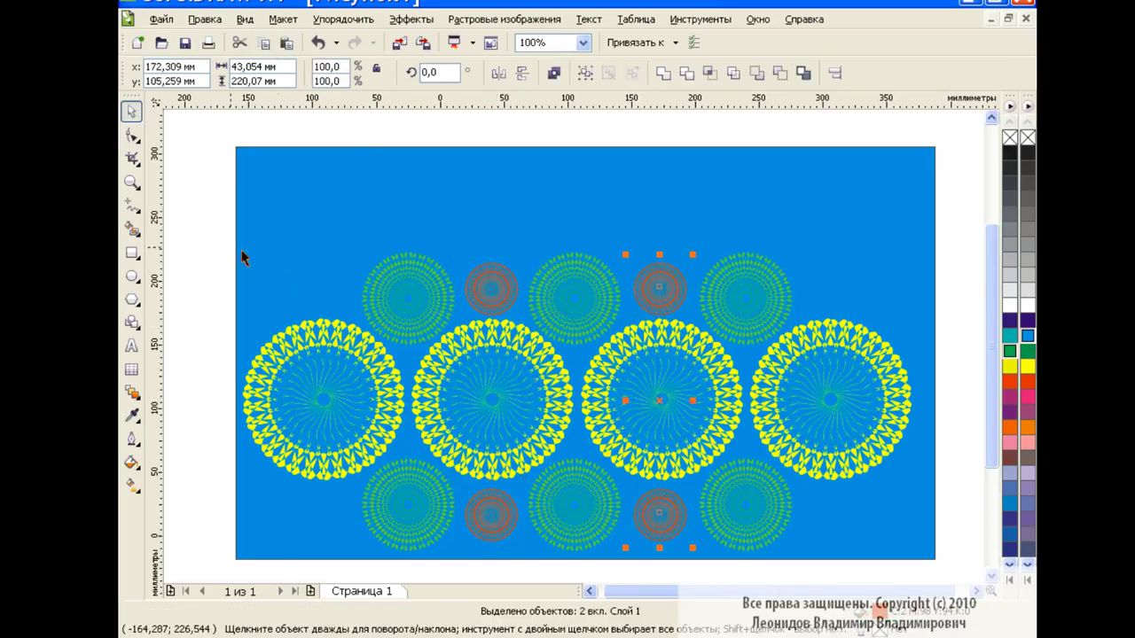
# Group all 14 rosettes and move the group up to centre it on the background.
pyautogui.moveTo(208, 234); pyautogui.dragTo(947, 574)
pyautogui.click(585, 73)
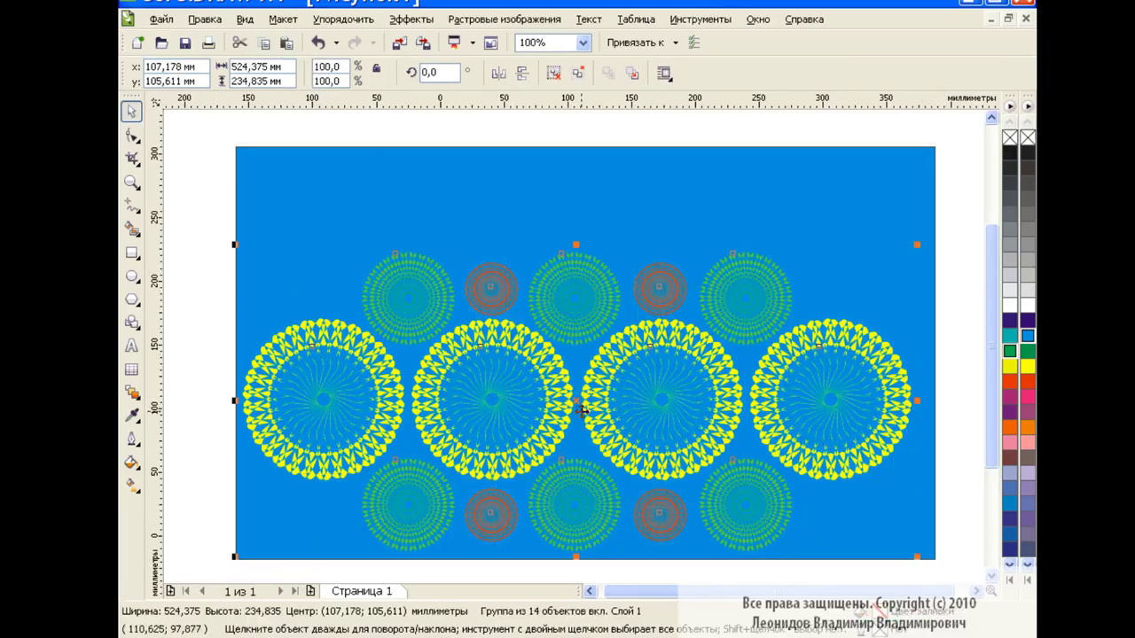
pyautogui.moveTo(578, 406); pyautogui.dragTo(578, 359)
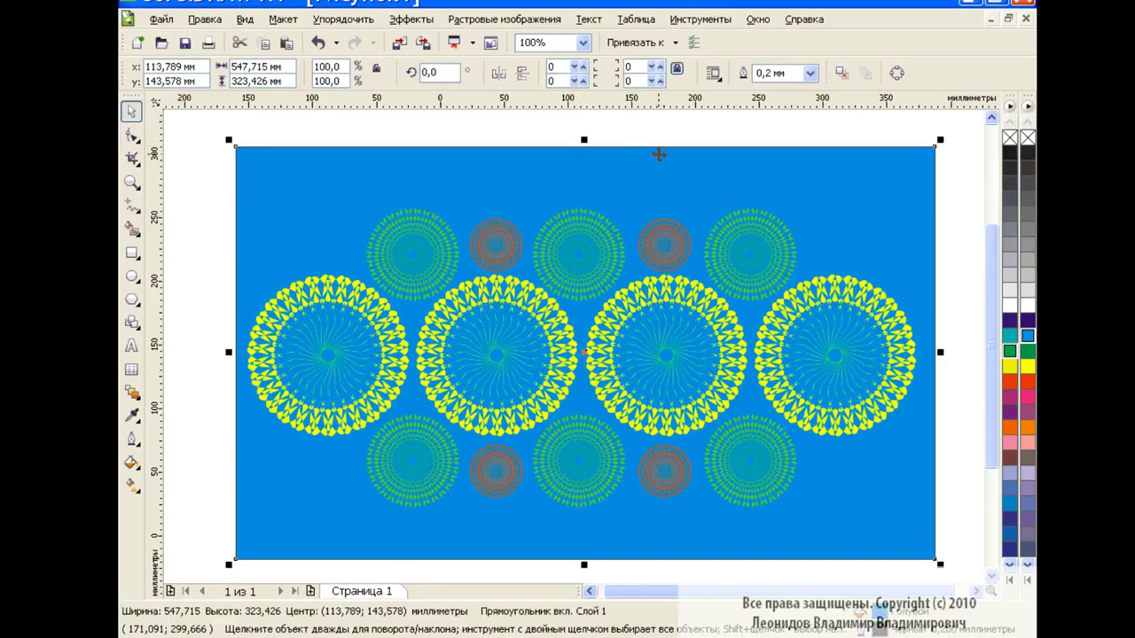
pyautogui.click(709, 140)
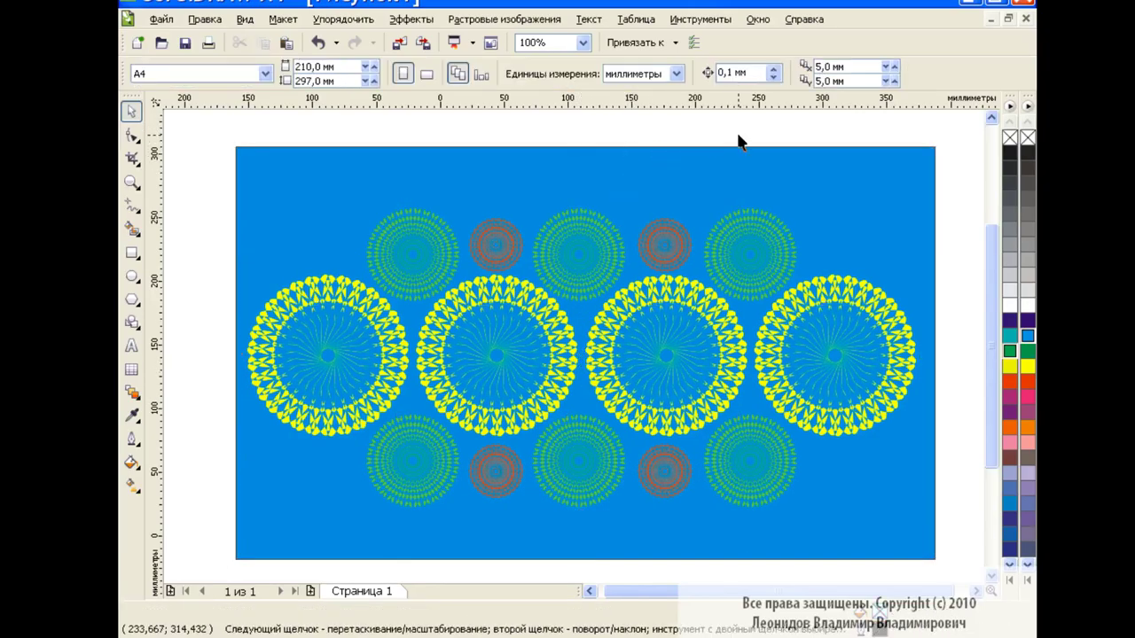